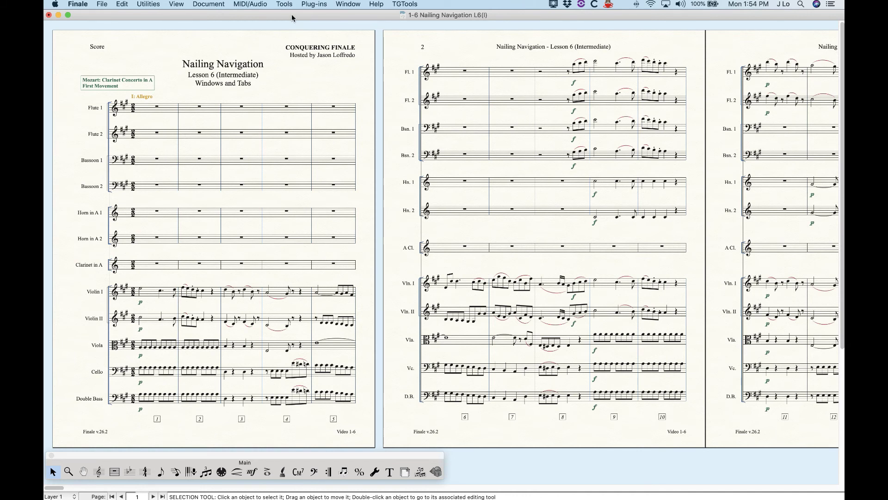
# Open the ScoreManager from the Window menu to see the thirteen instruments and their playback sounds.
pyautogui.click(348, 4)
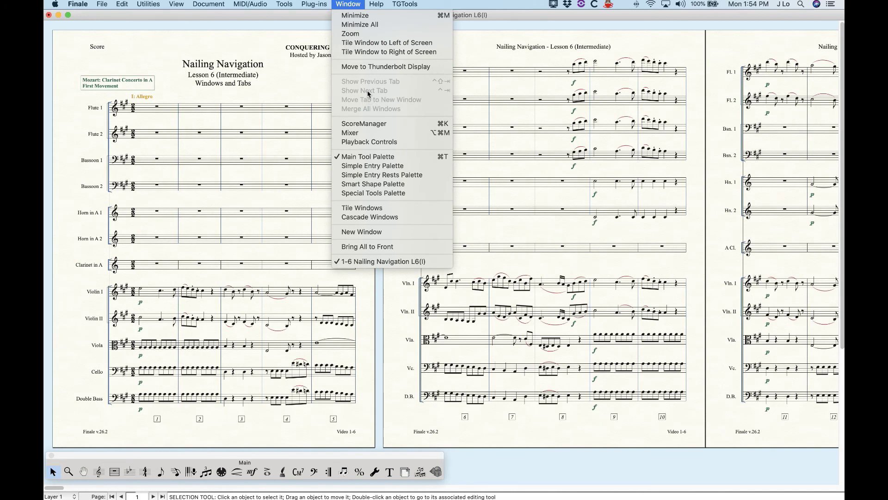
pyautogui.click(370, 123)
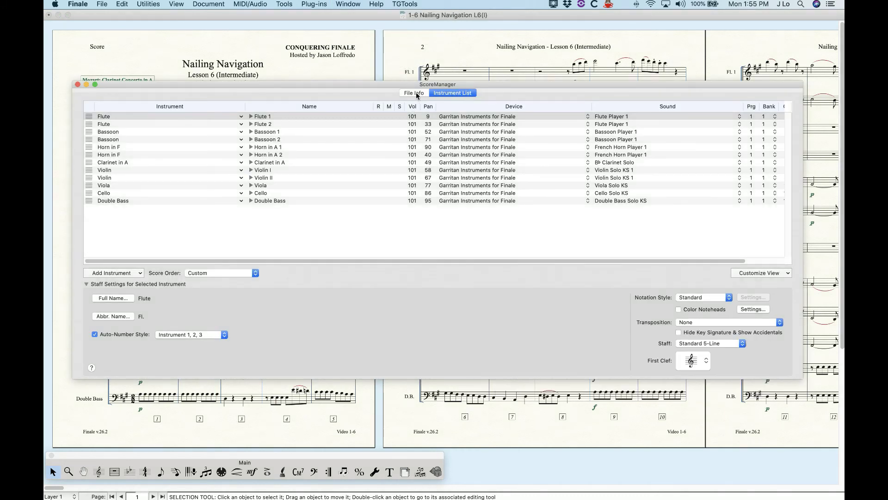
pyautogui.click(417, 93)
pyautogui.moveTo(475, 87); pyautogui.dragTo(474, 84)
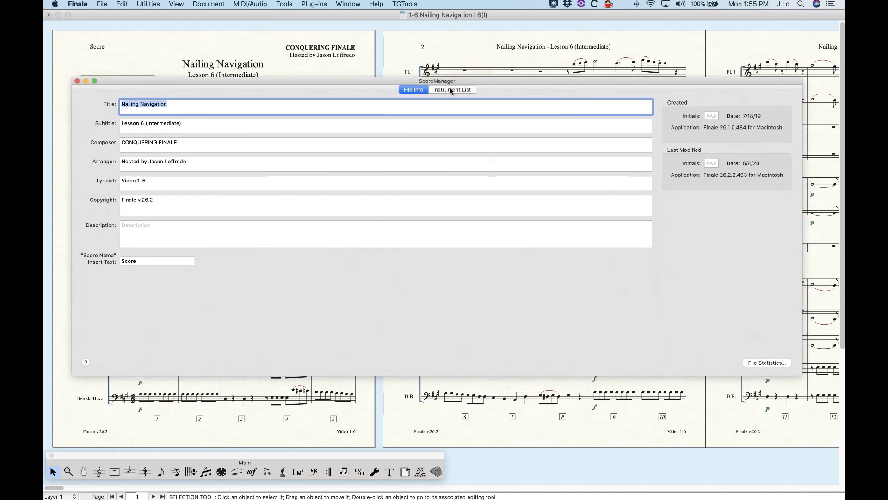
pyautogui.click(411, 89)
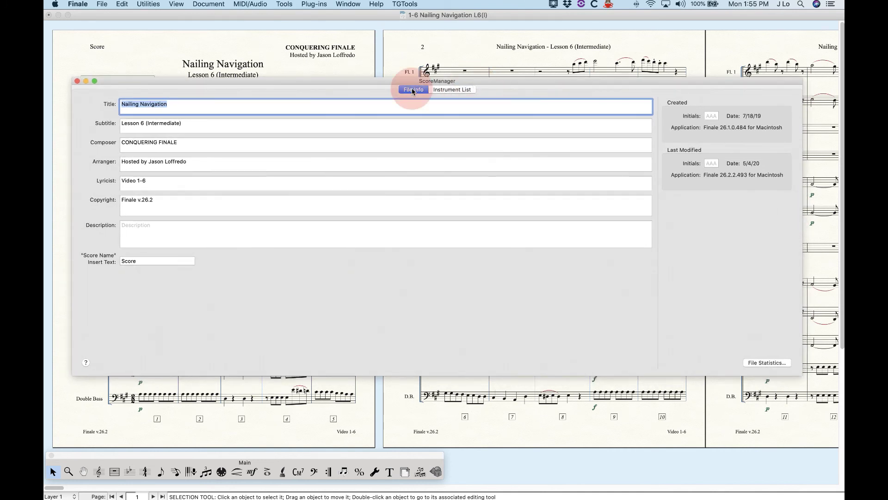
pyautogui.click(450, 90)
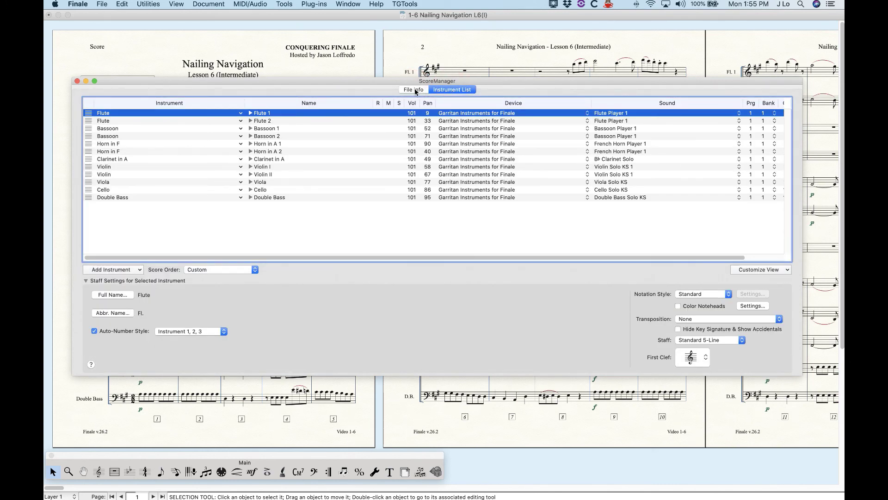
pyautogui.click(415, 89)
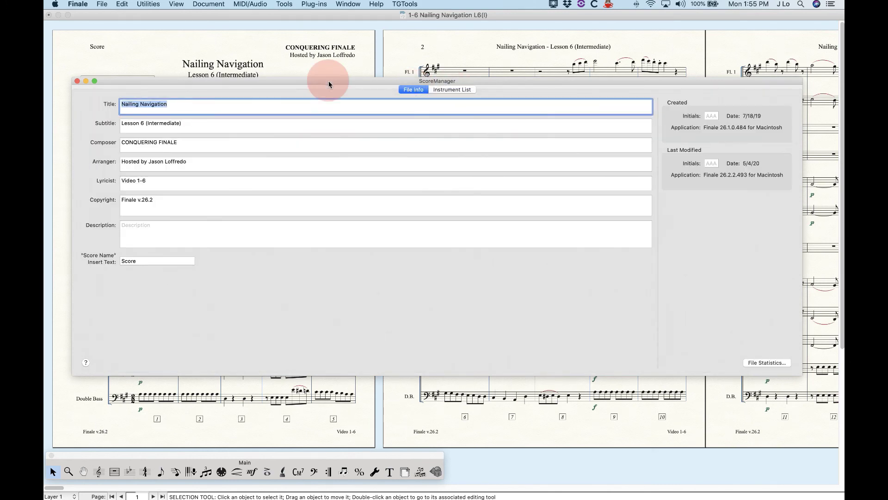
pyautogui.moveTo(329, 82); pyautogui.dragTo(331, 85)
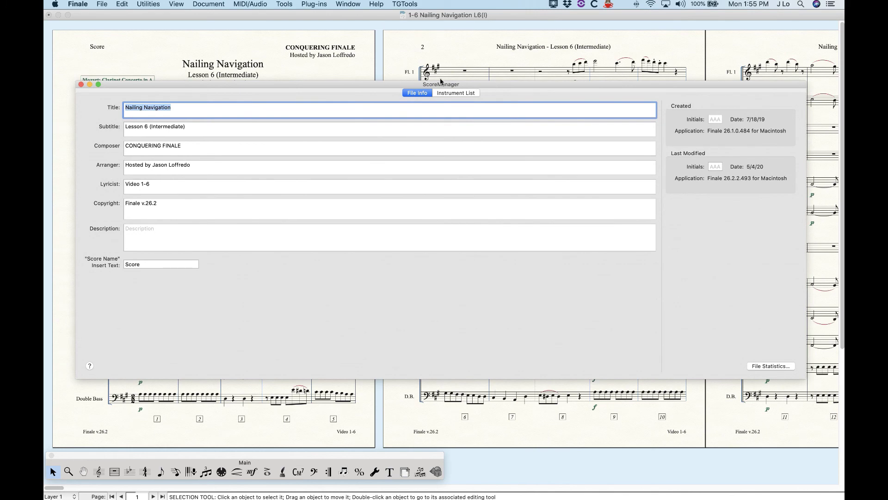
pyautogui.click(81, 85)
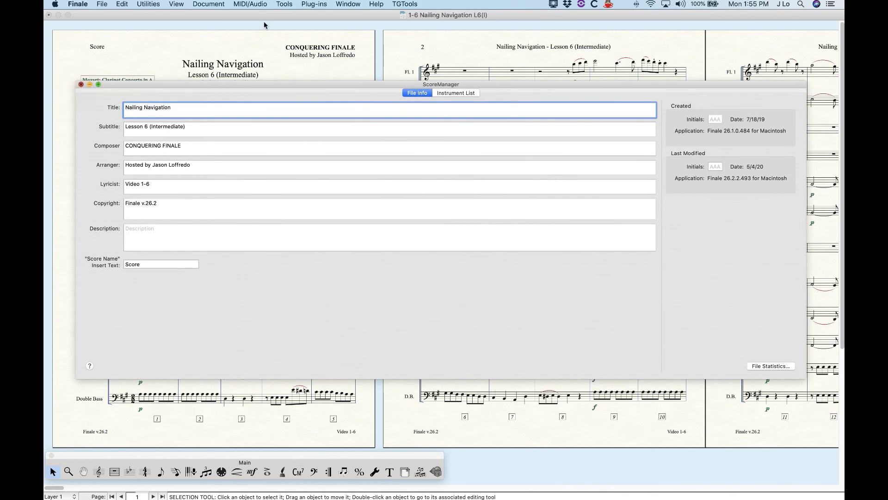
pyautogui.click(344, 4)
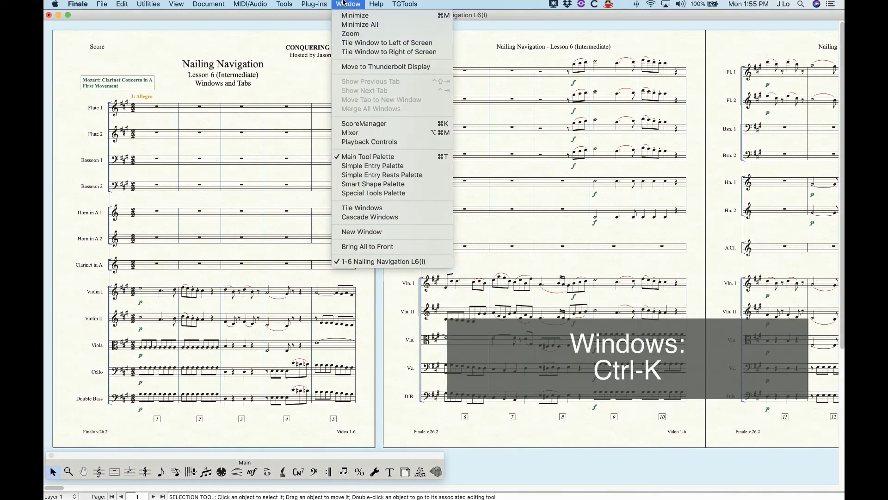
pyautogui.click(360, 133)
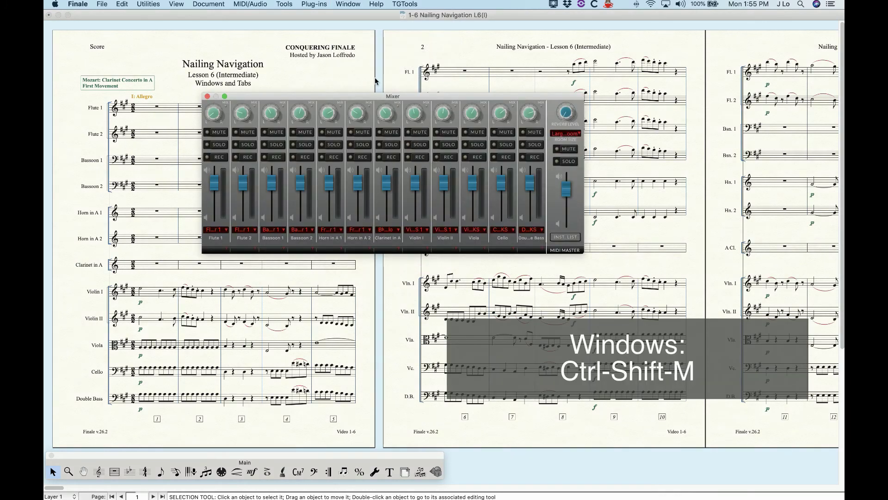
pyautogui.moveTo(374, 99); pyautogui.dragTo(401, 112)
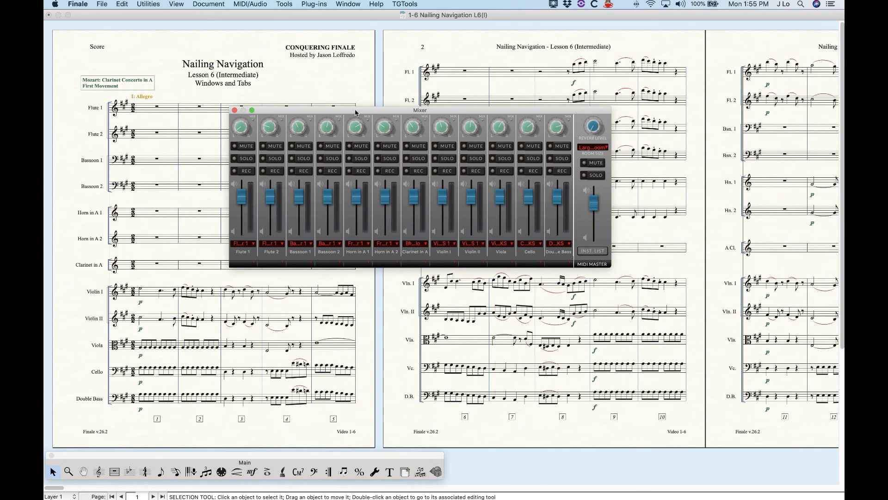
pyautogui.moveTo(353, 112); pyautogui.dragTo(336, 110)
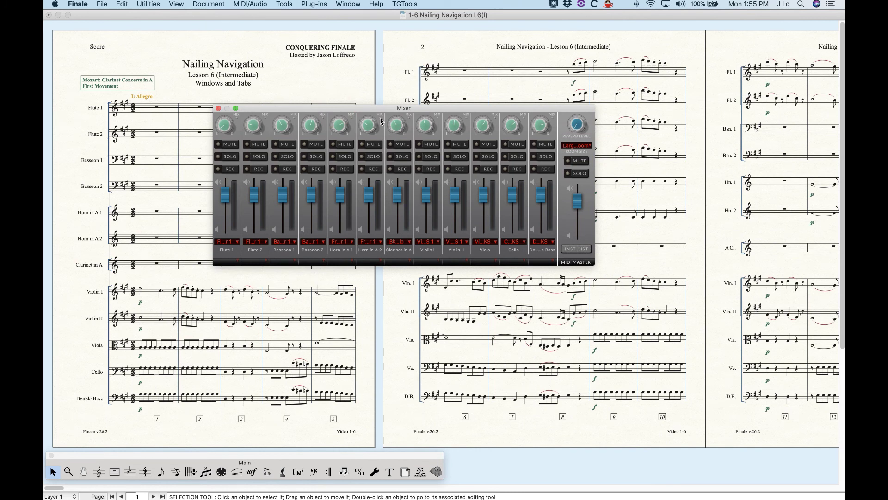
pyautogui.press('super+k')
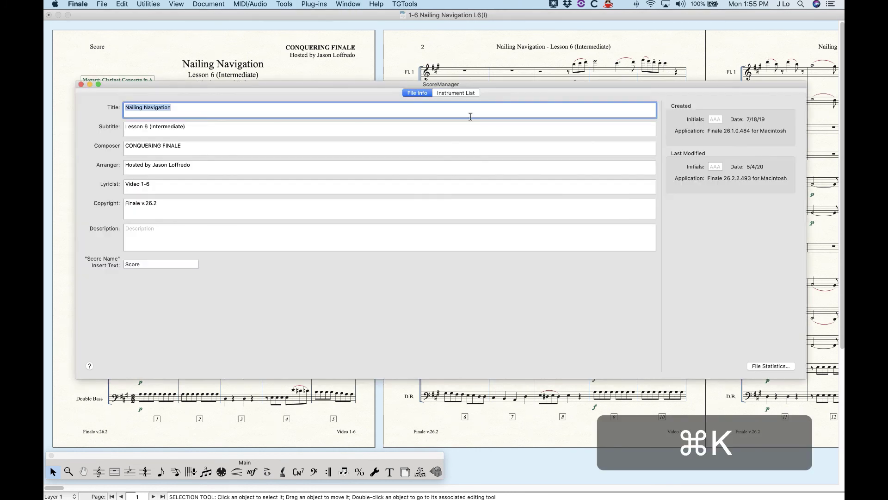
pyautogui.click(446, 92)
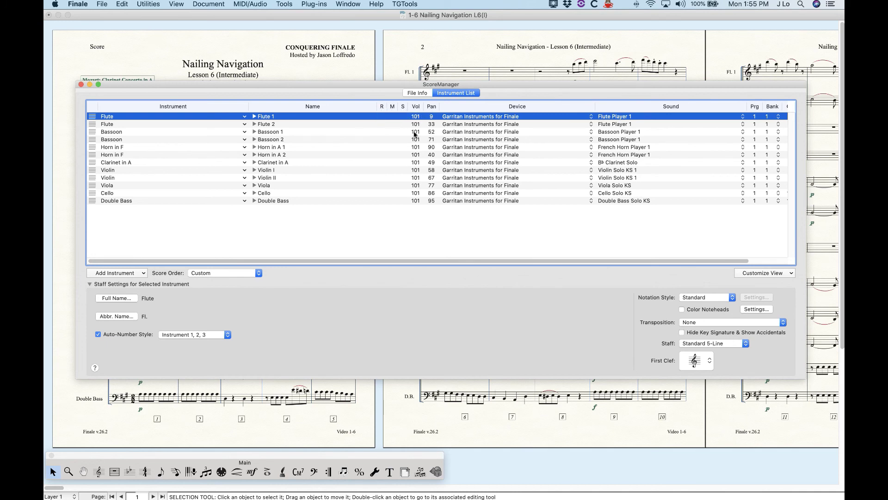
pyautogui.click(81, 84)
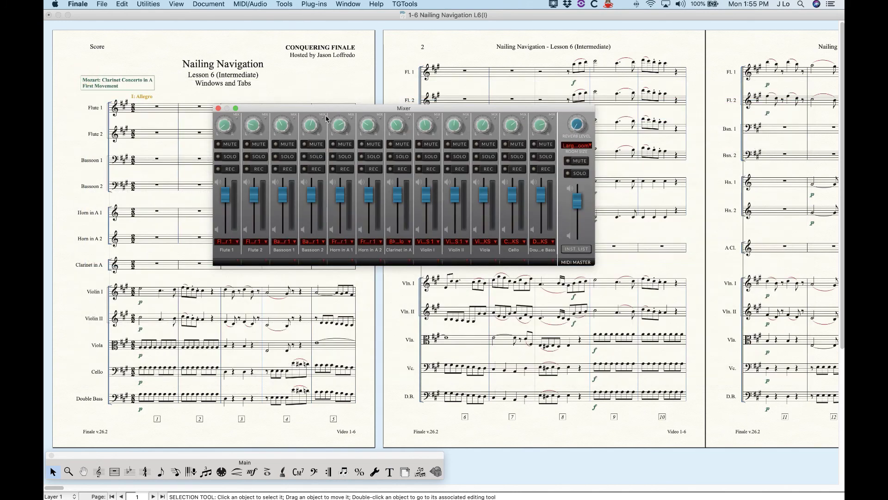
pyautogui.click(218, 108)
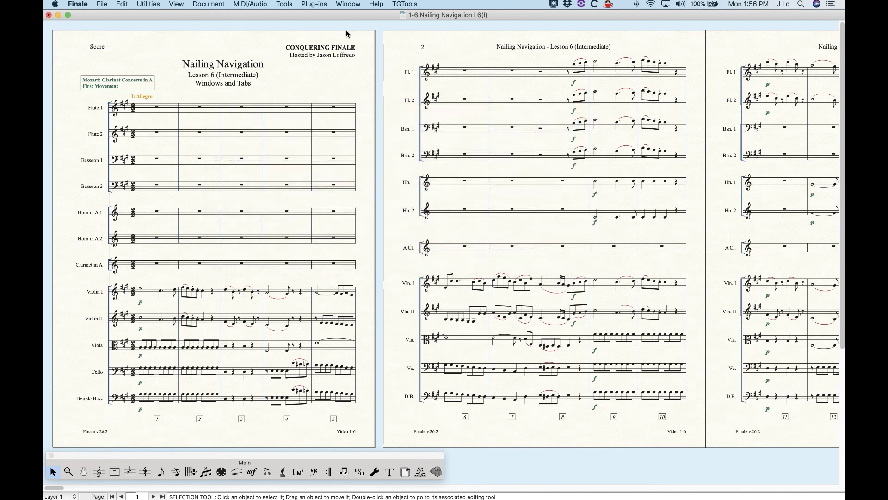
pyautogui.click(348, 4)
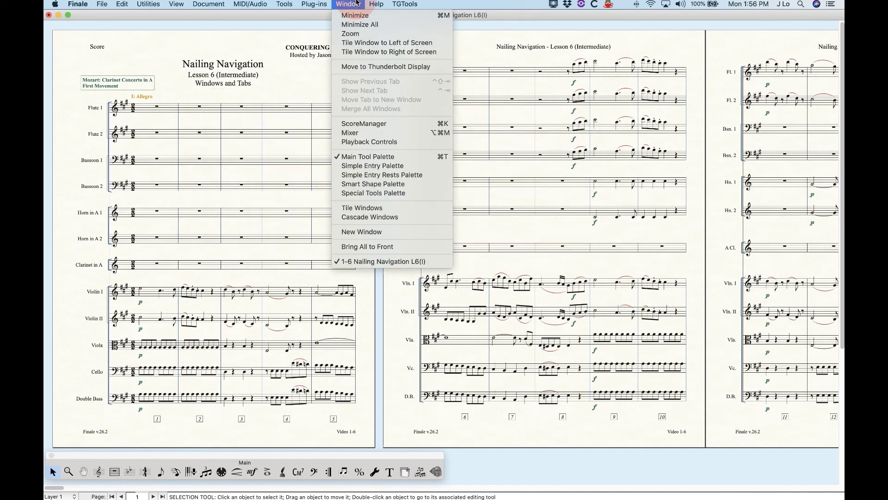
pyautogui.click(365, 142)
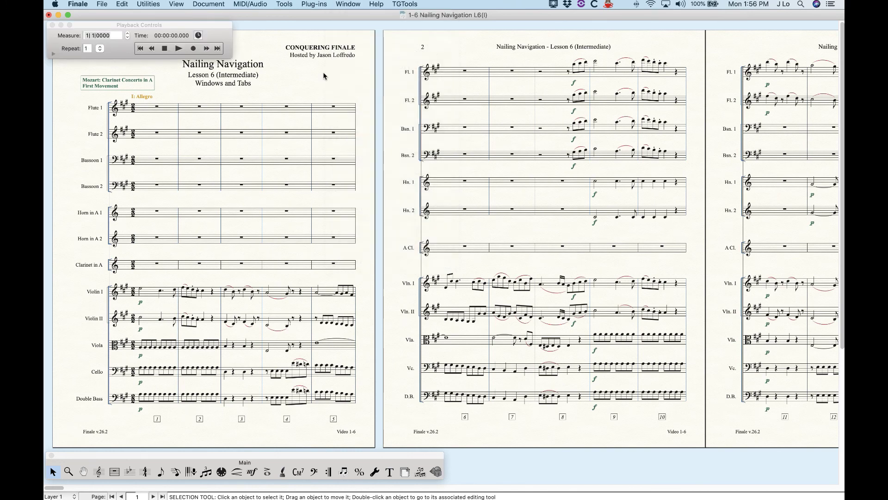
pyautogui.click(188, 29)
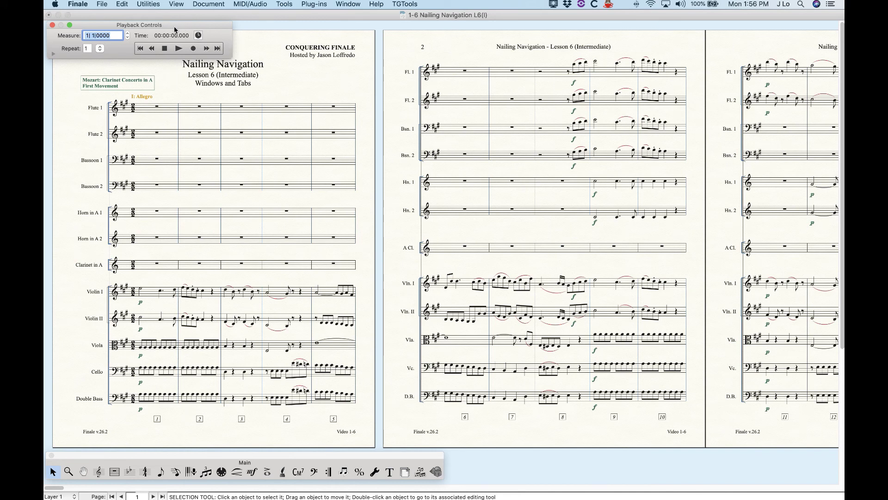
pyautogui.click(53, 55)
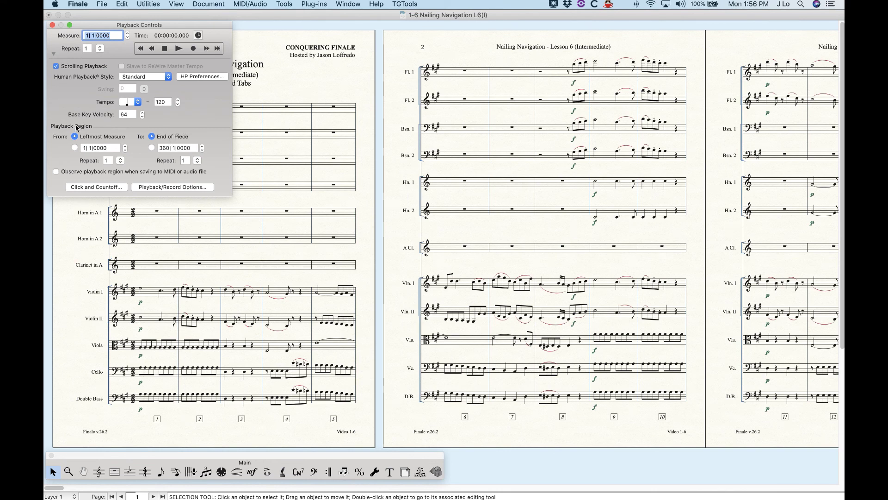
pyautogui.click(74, 147)
pyautogui.click(75, 137)
pyautogui.click(53, 54)
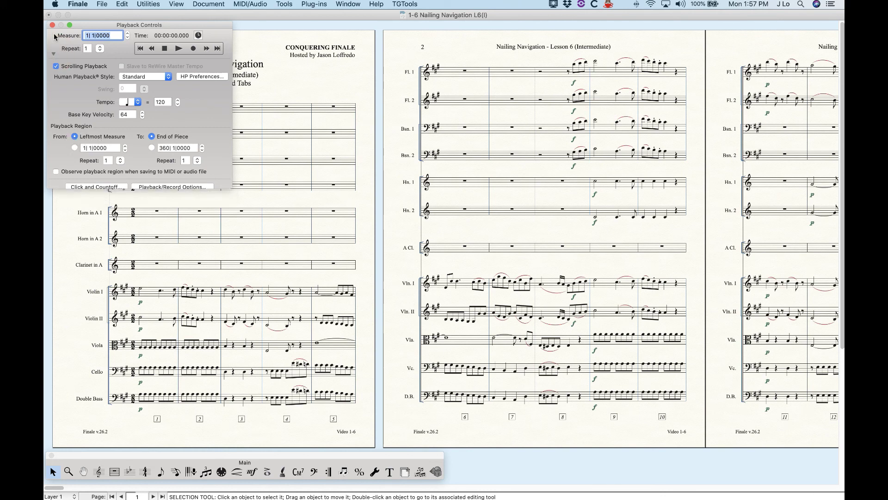
# Close the playback controls and open the score in a second window, 'Nailing Navigation L6(I):1'.
pyautogui.click(53, 25)
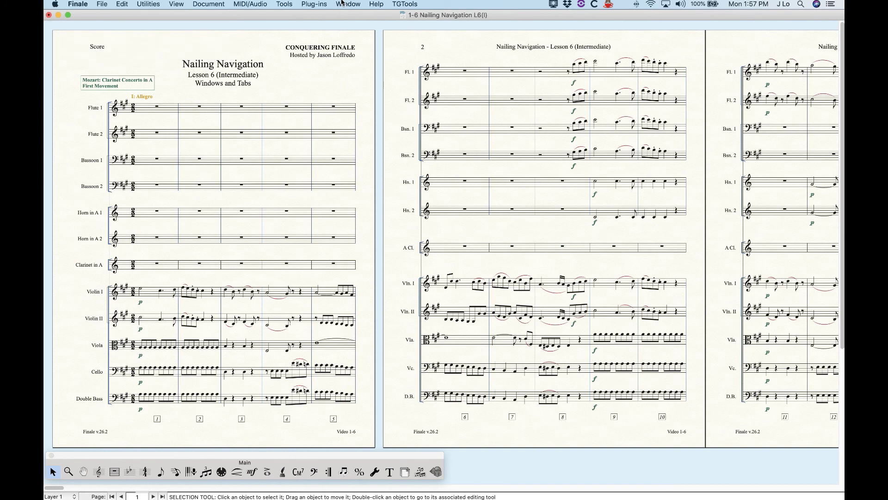
pyautogui.click(348, 3)
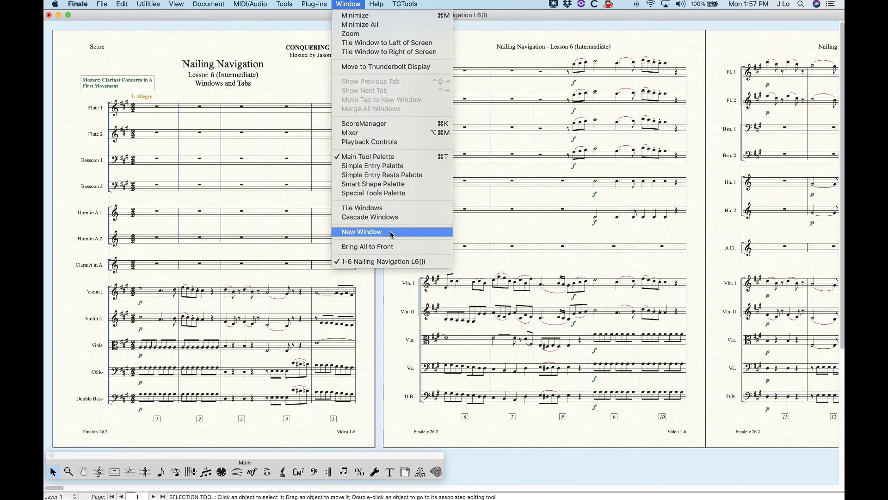
pyautogui.click(390, 232)
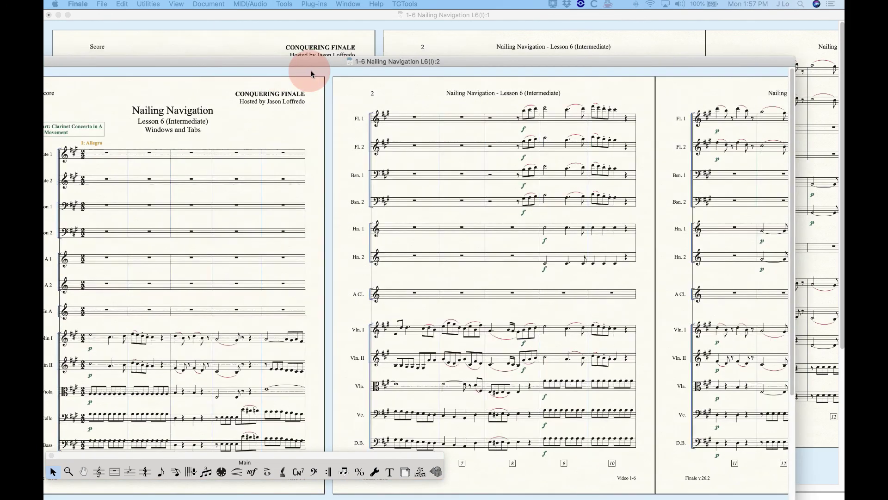
# Stack the new ':2' score window just below the original ':1' window.
pyautogui.moveTo(311, 70); pyautogui.dragTo(356, 33)
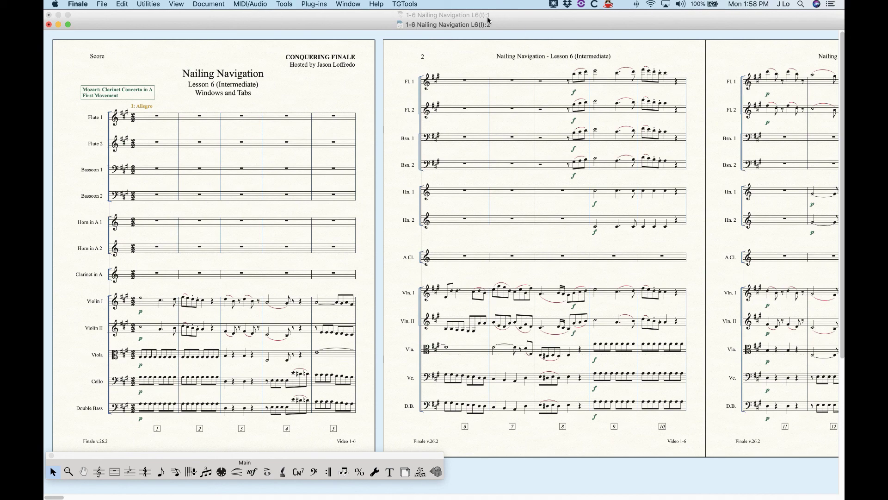
pyautogui.moveTo(383, 25)
pyautogui.mouseDown()
pyautogui.moveTo(383, 113)
pyautogui.moveTo(384, 23)
pyautogui.mouseUp()
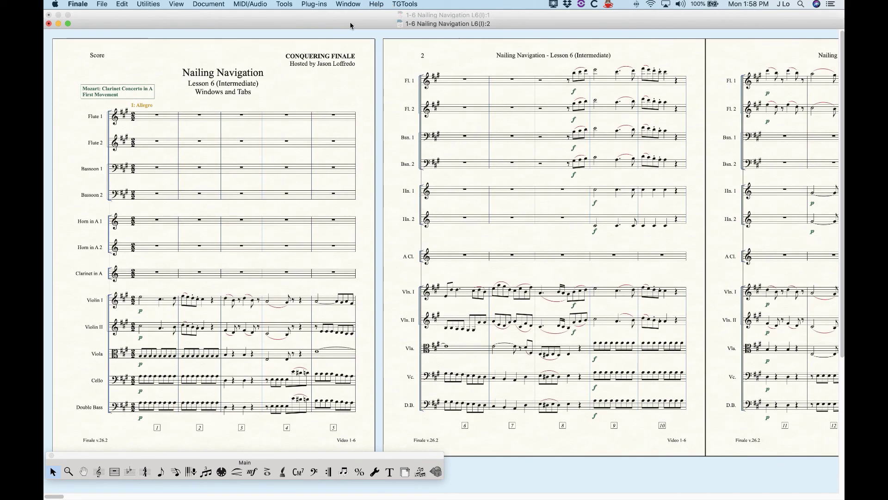
pyautogui.click(196, 3)
# Show only the Flute 1 part in the ':2' window, in Scroll View.
pyautogui.moveTo(208, 26)
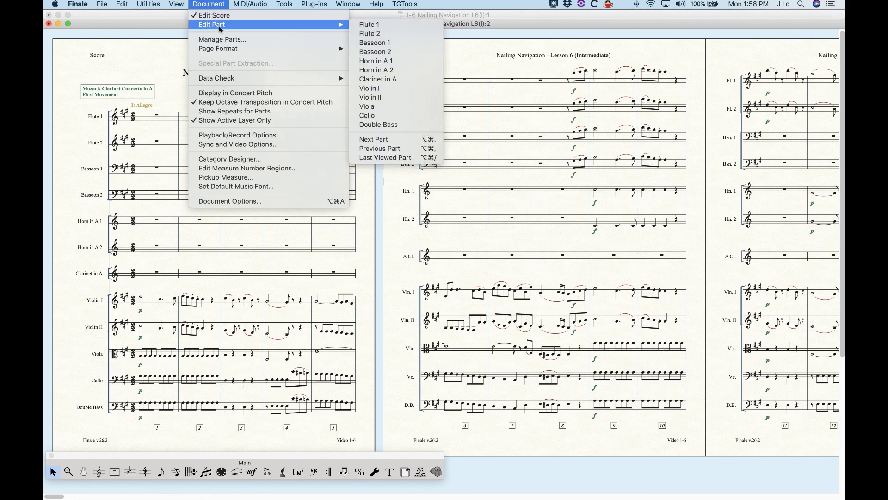
pyautogui.click(369, 24)
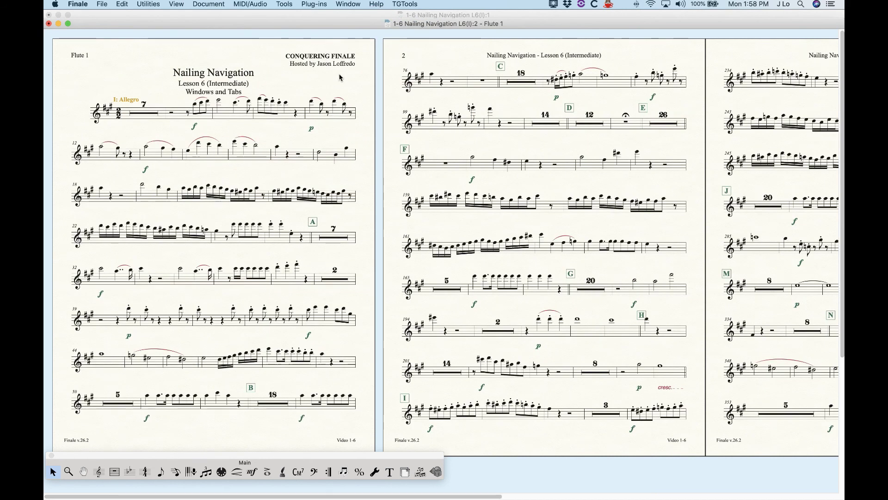
pyautogui.press('super+e')
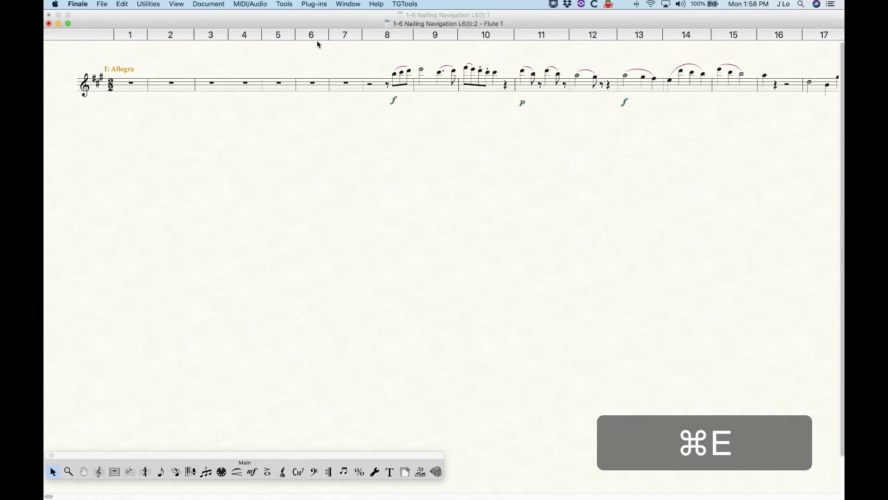
# Tile the two windows with Flute 1 on top and put the full score in Scroll View.
pyautogui.moveTo(315, 22); pyautogui.dragTo(323, 103)
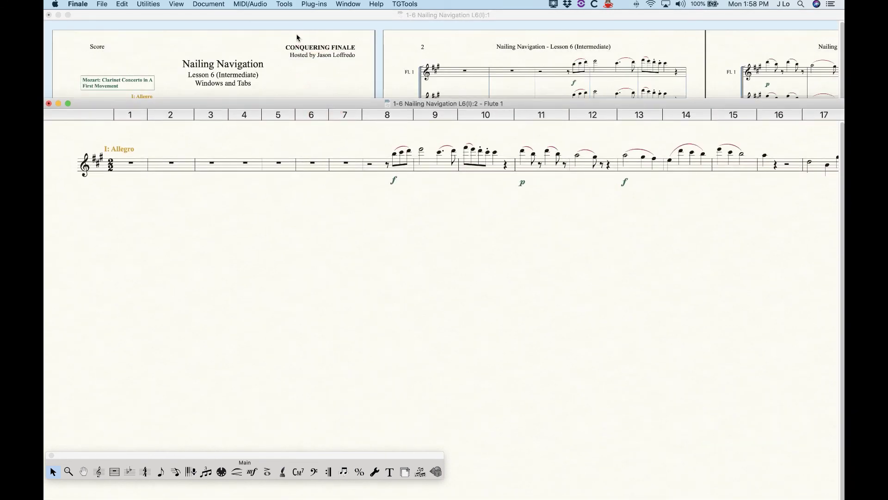
pyautogui.moveTo(333, 104); pyautogui.dragTo(329, 26)
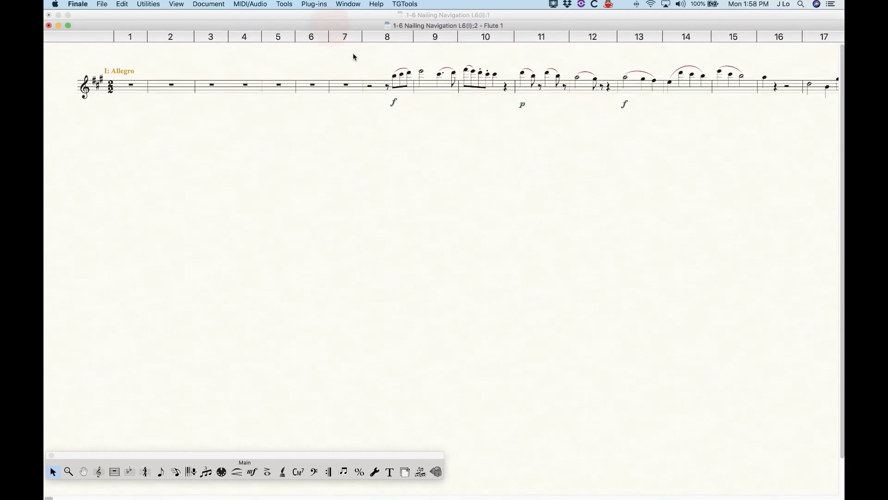
pyautogui.click(357, 4)
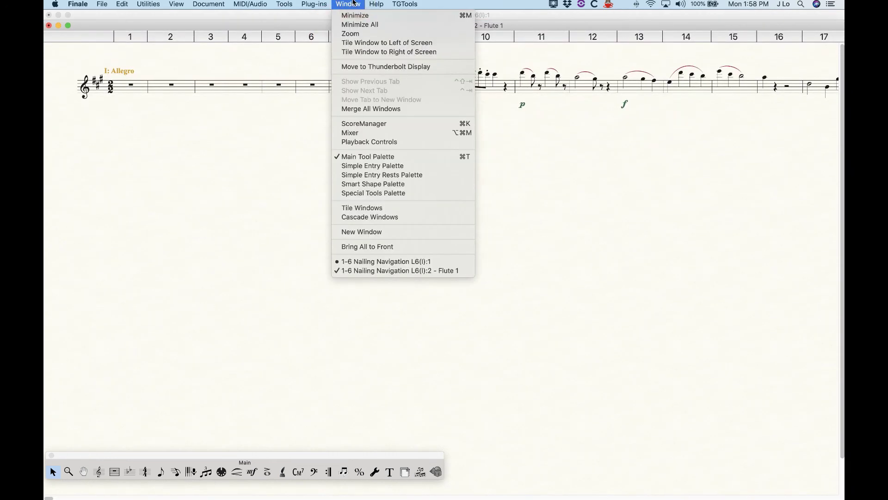
pyautogui.click(368, 208)
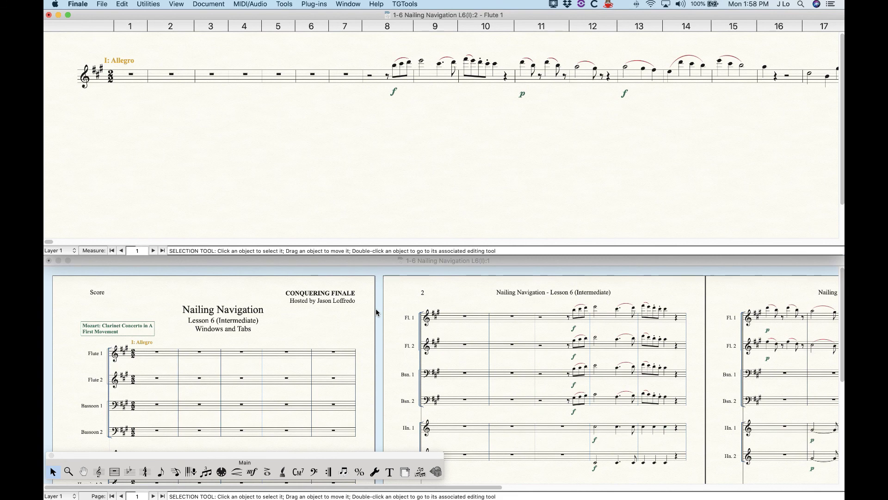
pyautogui.click(354, 319)
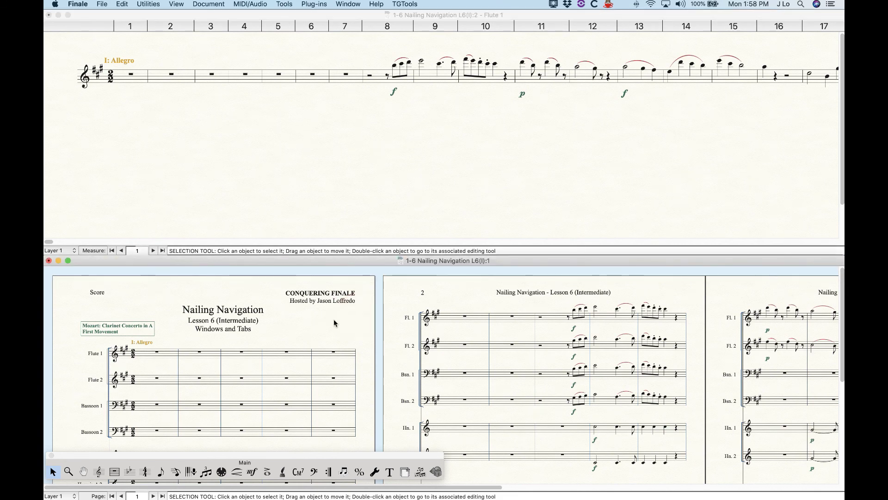
pyautogui.press('super+e')
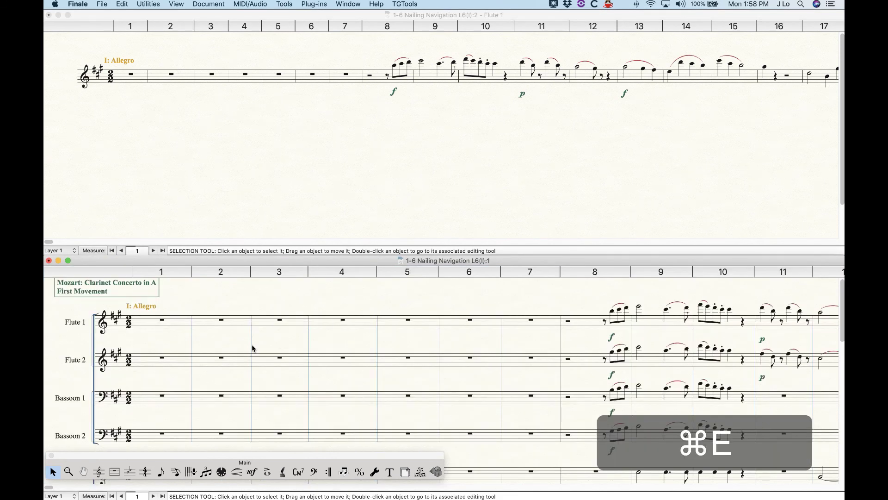
# Cascade the windows, cycle between them with Cmd-`, then tile the full score above Flute 1.
pyautogui.click(352, 6)
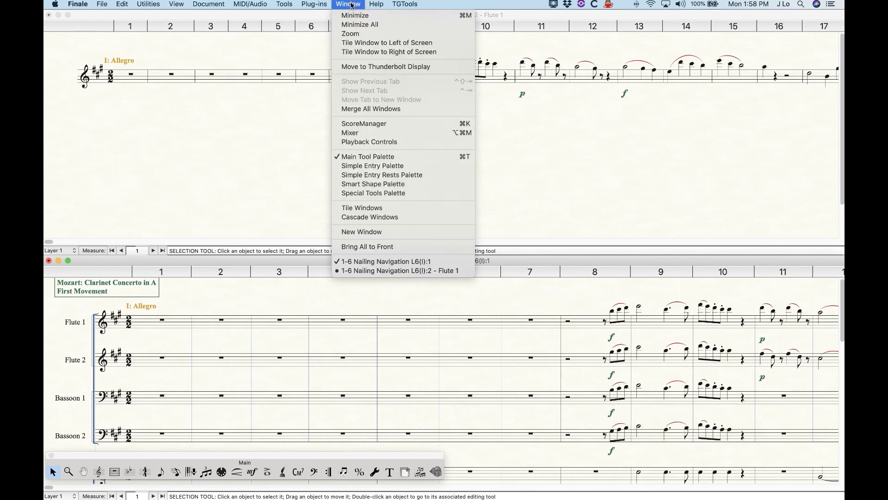
pyautogui.click(367, 217)
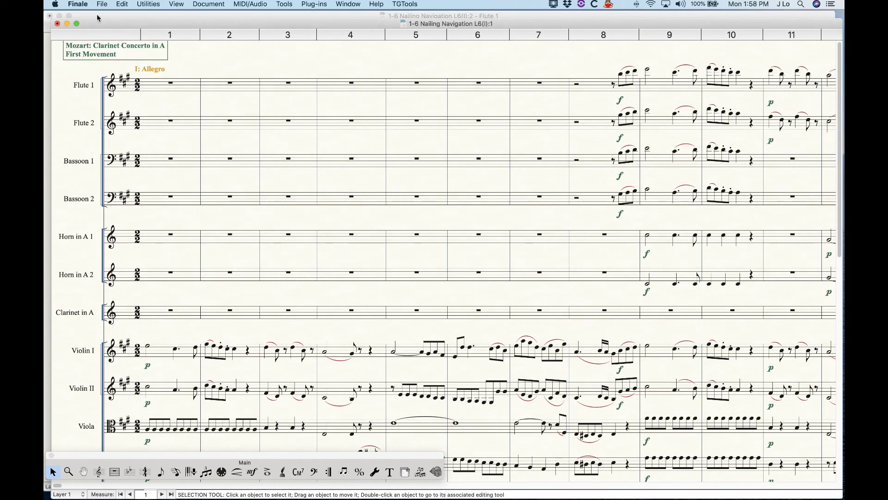
pyautogui.press('super+grave')
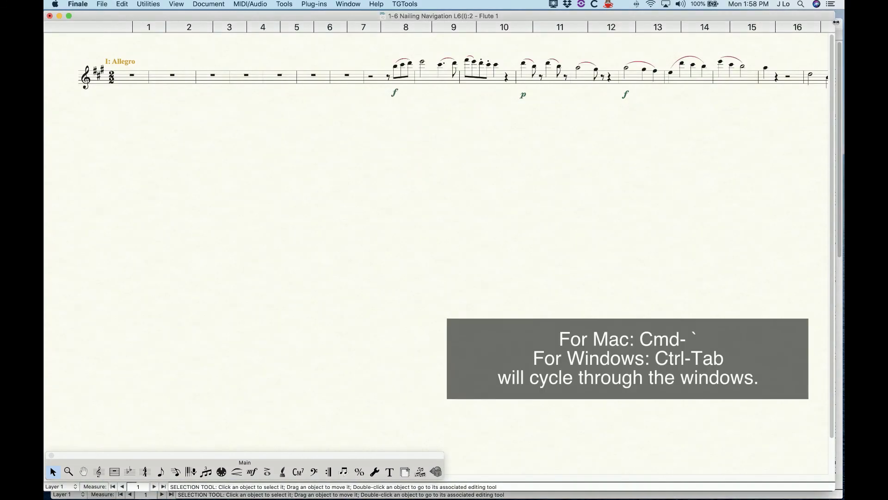
pyautogui.press('super+grave')
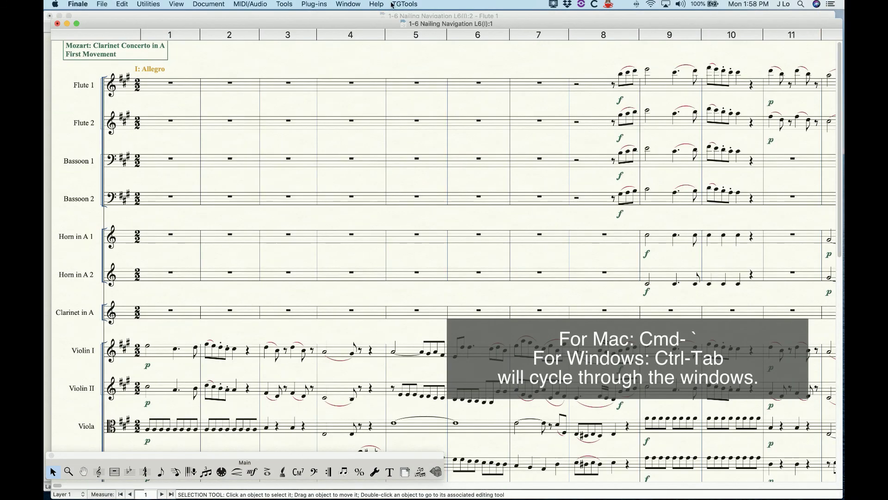
pyautogui.click(348, 5)
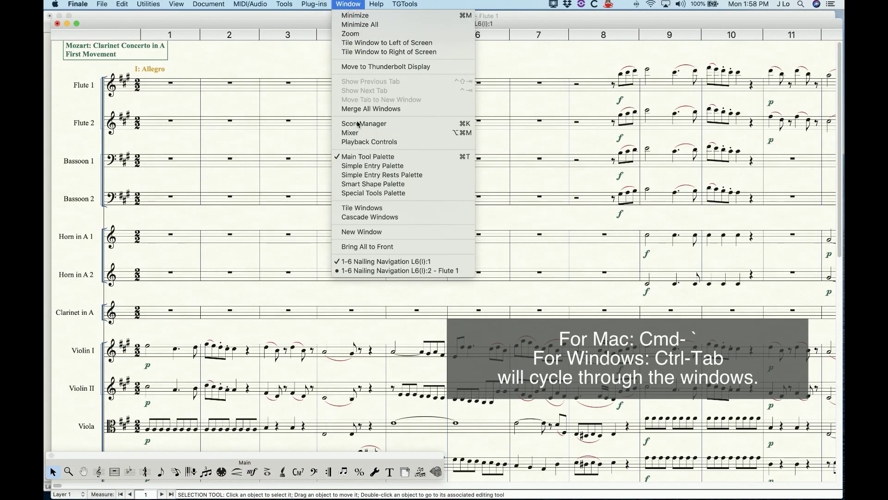
pyautogui.click(367, 209)
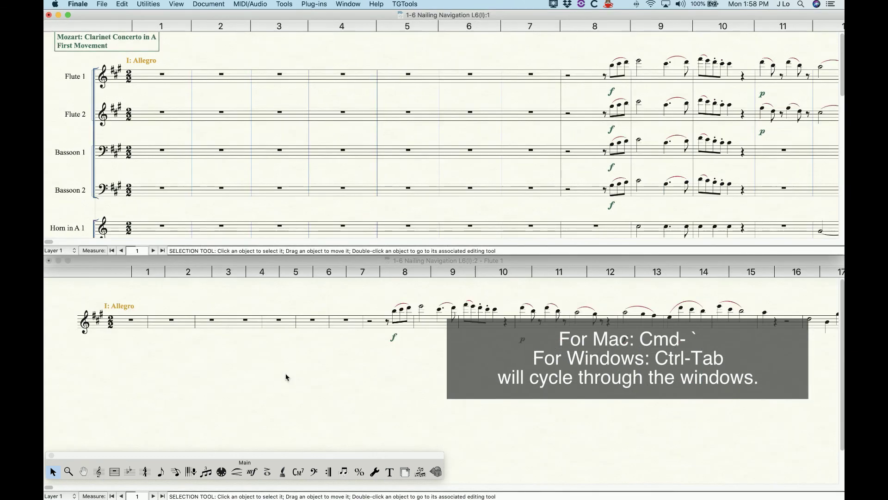
# With the Simple Entry tool, add an eighth note to Flute 1's measure 3.
pyautogui.click(276, 371)
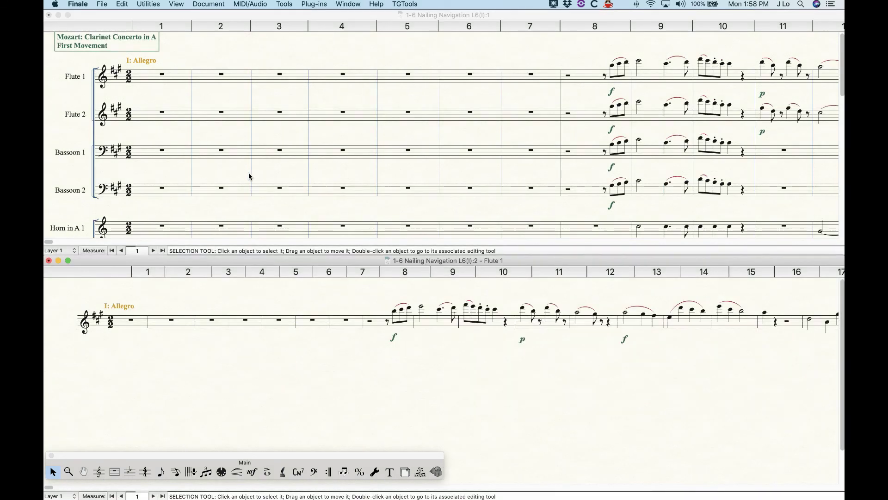
pyautogui.click(162, 472)
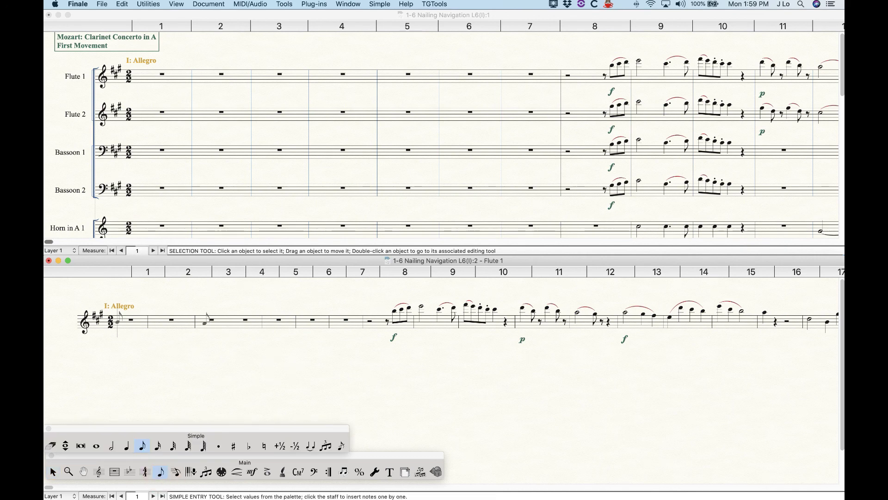
pyautogui.click(207, 320)
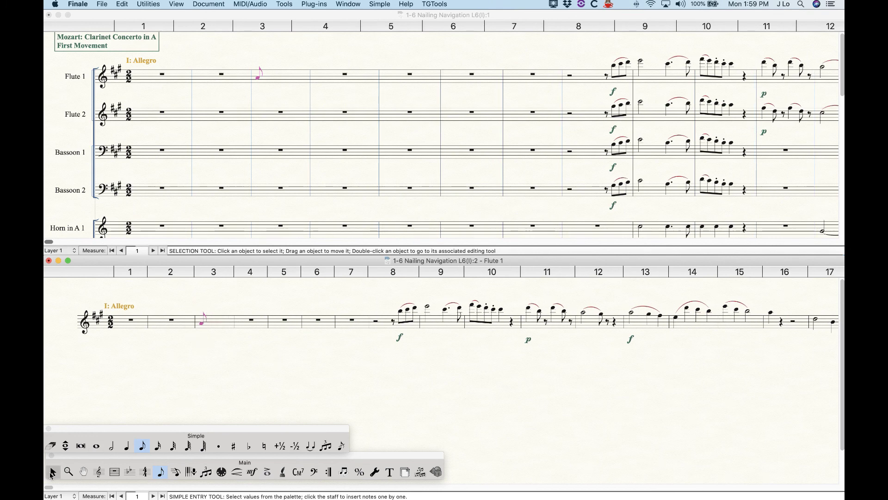
# With the Selection tool, delete the test eighth note from Flute 1's measure 3.
pyautogui.click(52, 472)
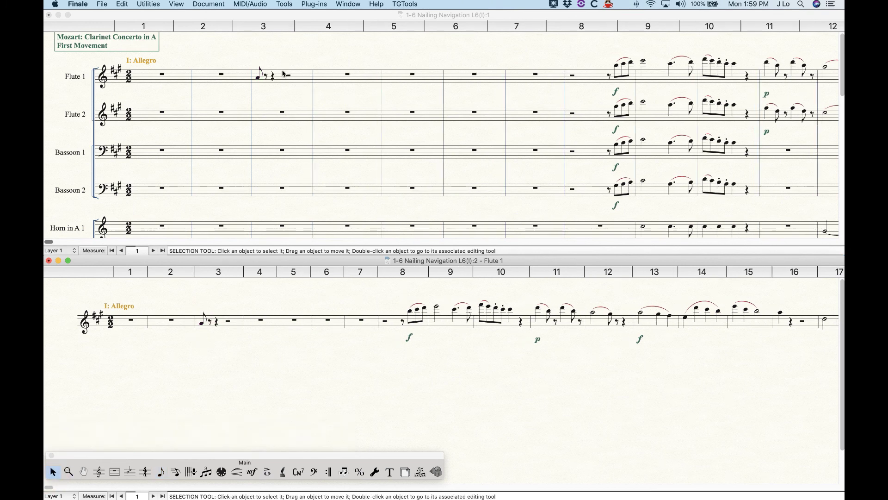
pyautogui.click(294, 79)
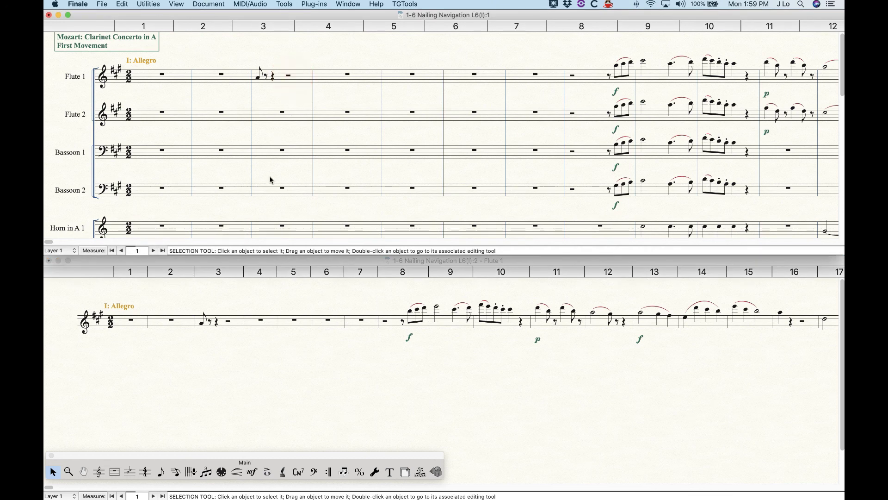
pyautogui.click(295, 80)
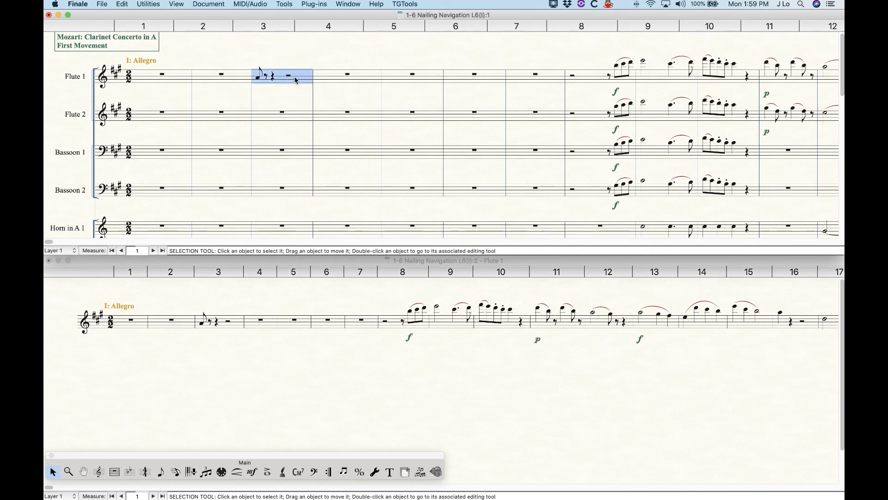
pyautogui.press('BackSpace')
pyautogui.click(196, 315)
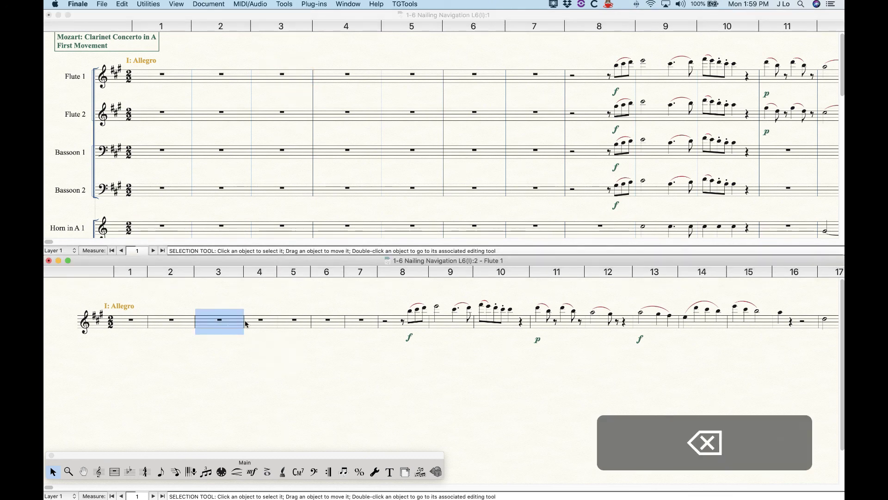
pyautogui.press('Escape')
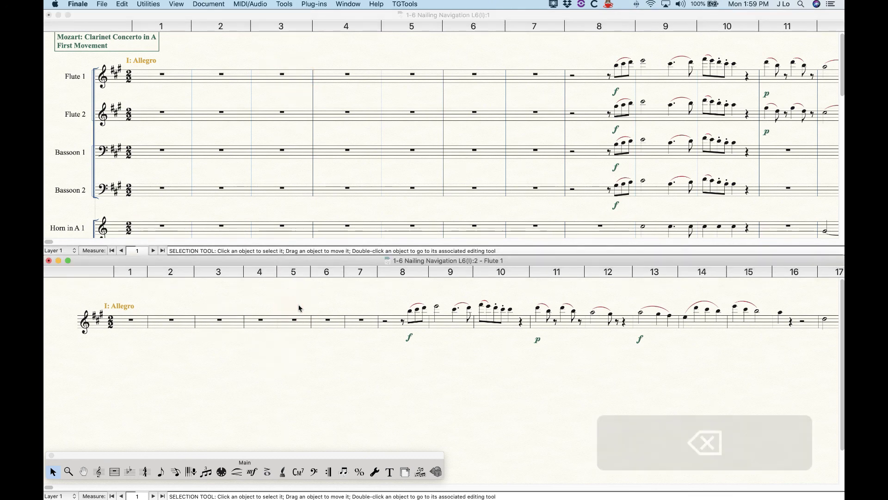
# Show the tab bar in the Flute 1 part window.
pyautogui.click(346, 4)
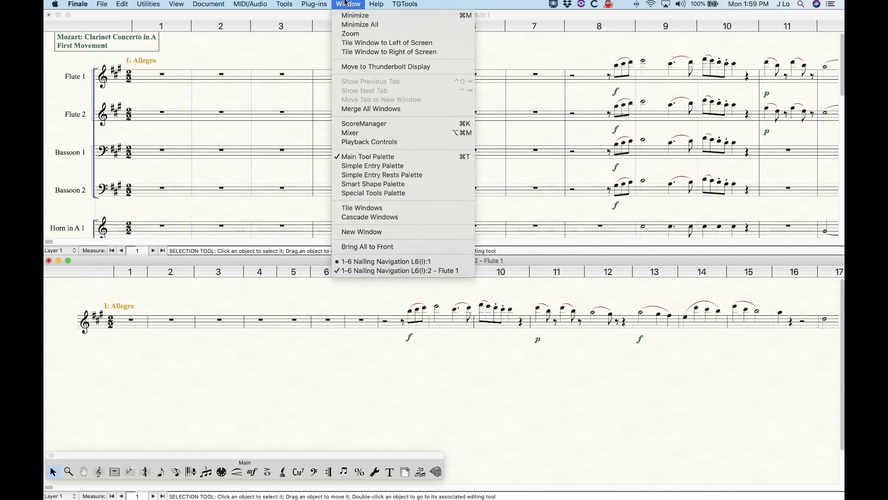
pyautogui.moveTo(177, 3)
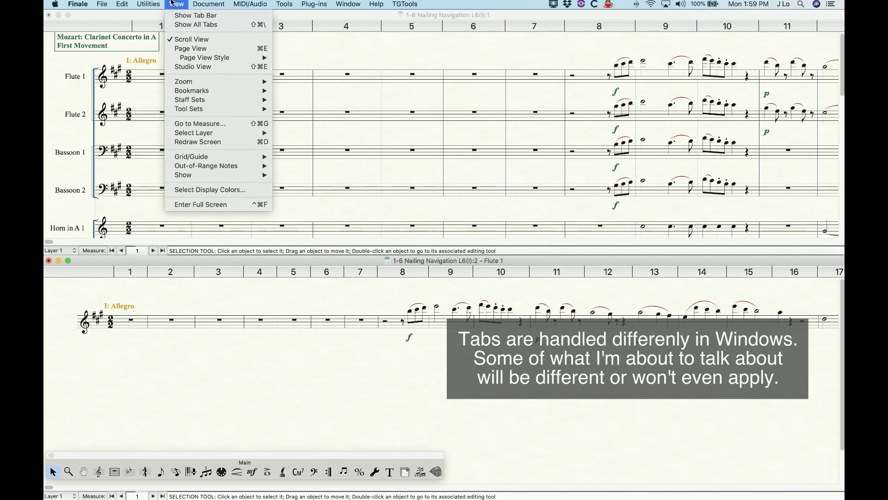
pyautogui.click(176, 17)
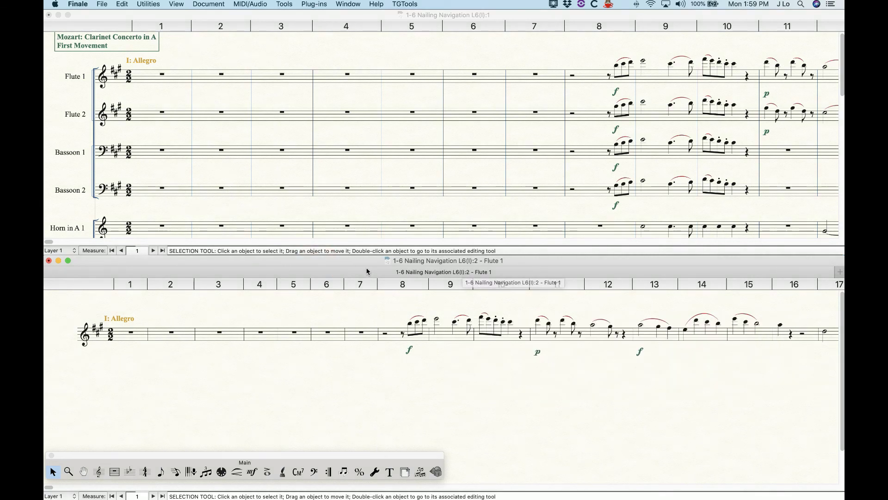
# Add a new Untitled tab and switch between it and the Flute 1 tab.
pyautogui.click(840, 273)
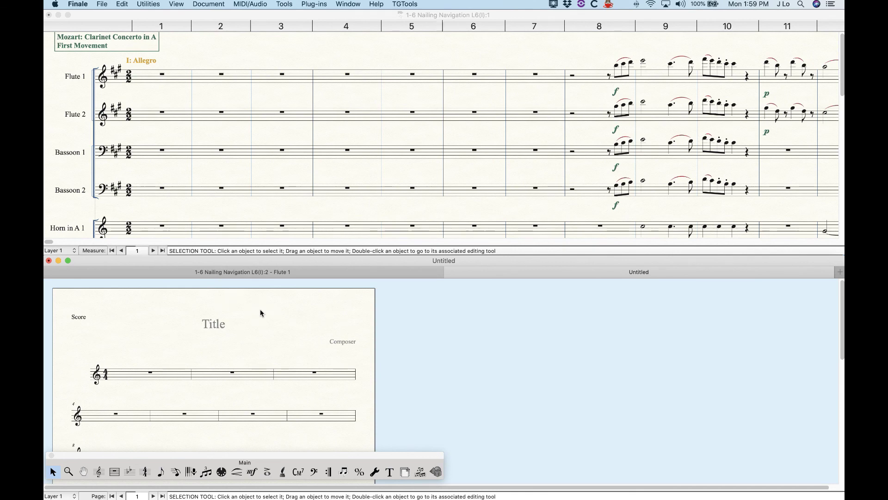
pyautogui.click(277, 274)
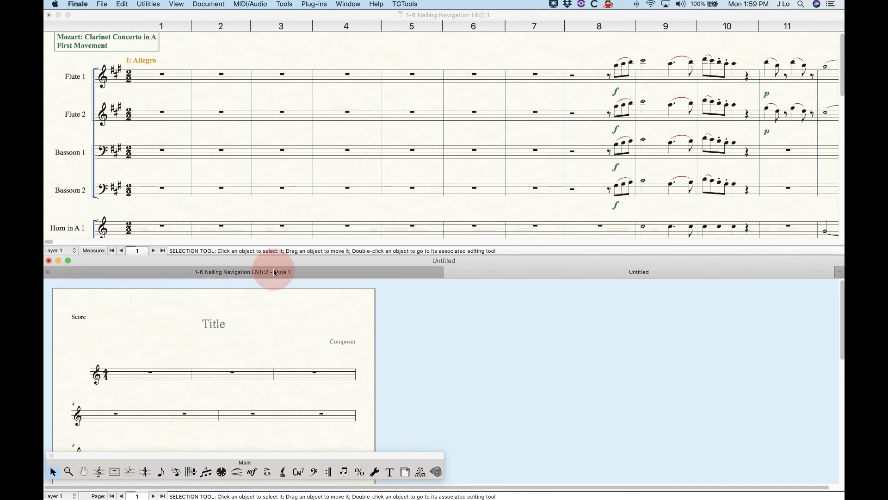
pyautogui.click(522, 274)
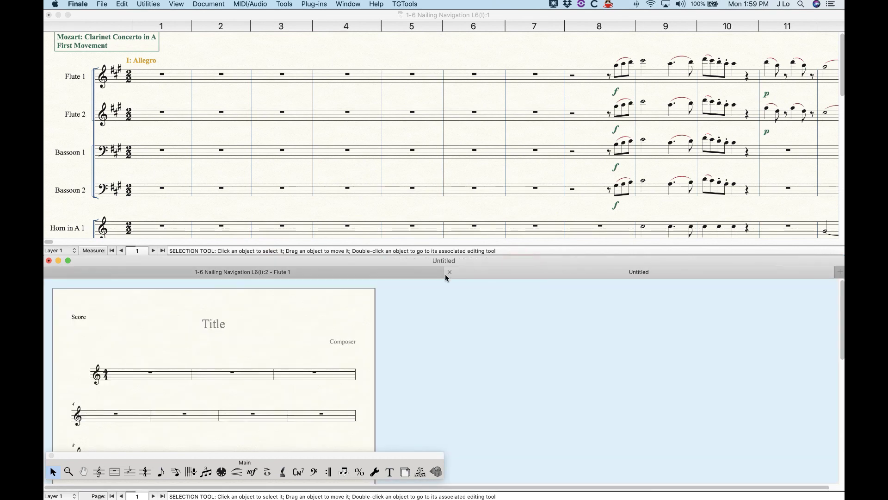
pyautogui.click(384, 273)
# Close the Untitled tab without saving.
pyautogui.click(493, 274)
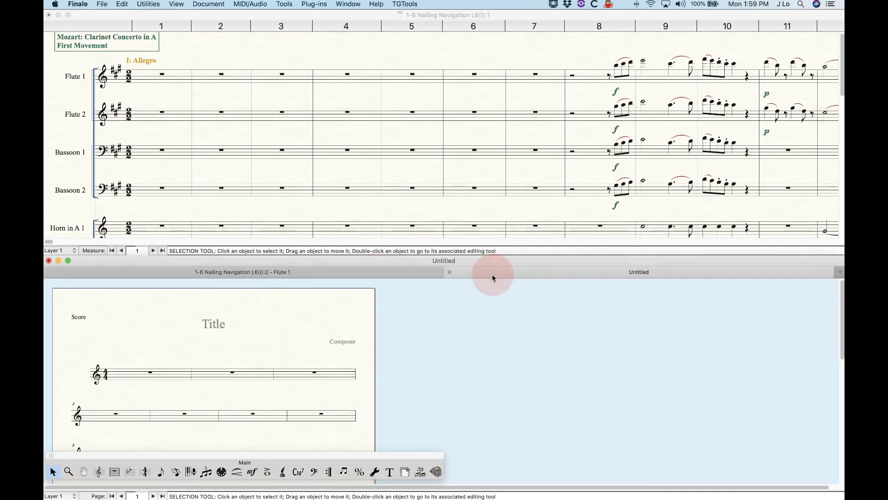
pyautogui.click(450, 273)
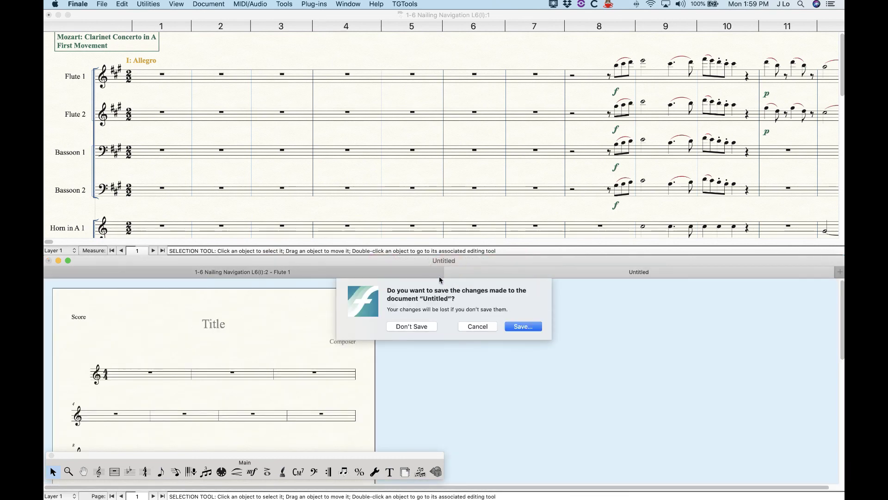
pyautogui.click(411, 326)
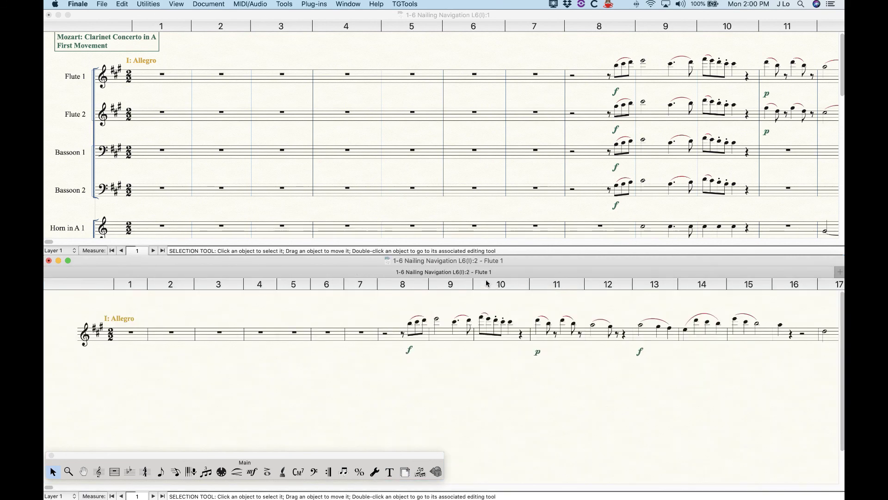
# Hide the tab bar in the Flute 1 part window.
pyautogui.click(176, 4)
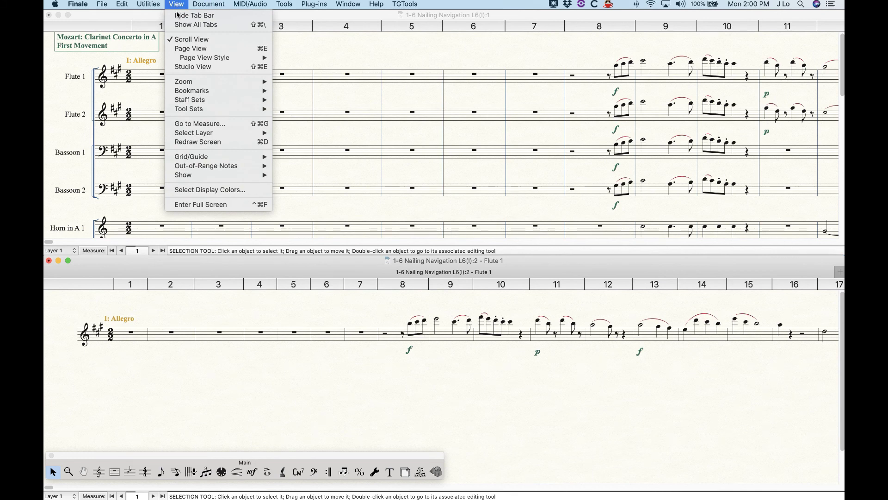
pyautogui.click(177, 14)
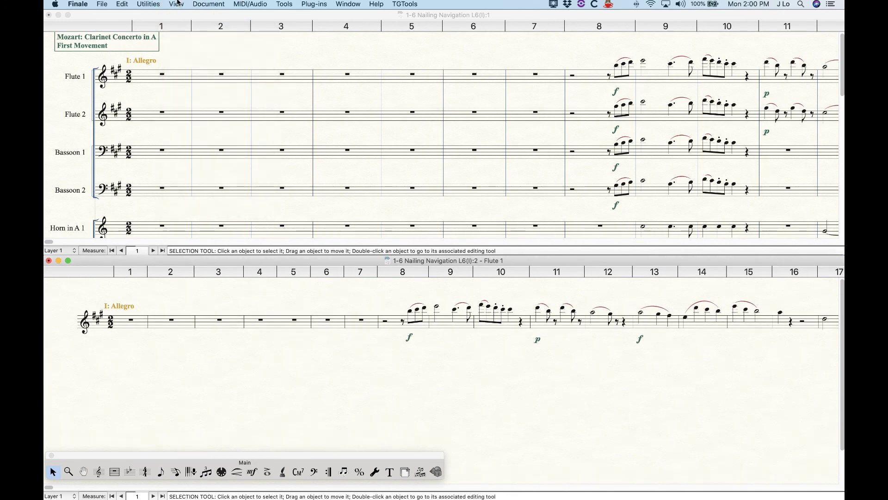
pyautogui.click(177, 3)
# Merge all windows into one tabbed window from the full score and enlarge it to full screen.
pyautogui.click(178, 3)
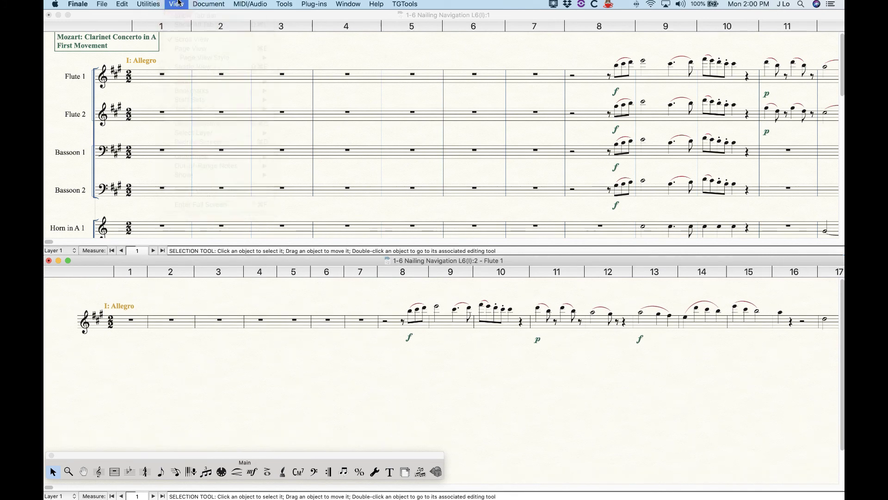
pyautogui.click(391, 53)
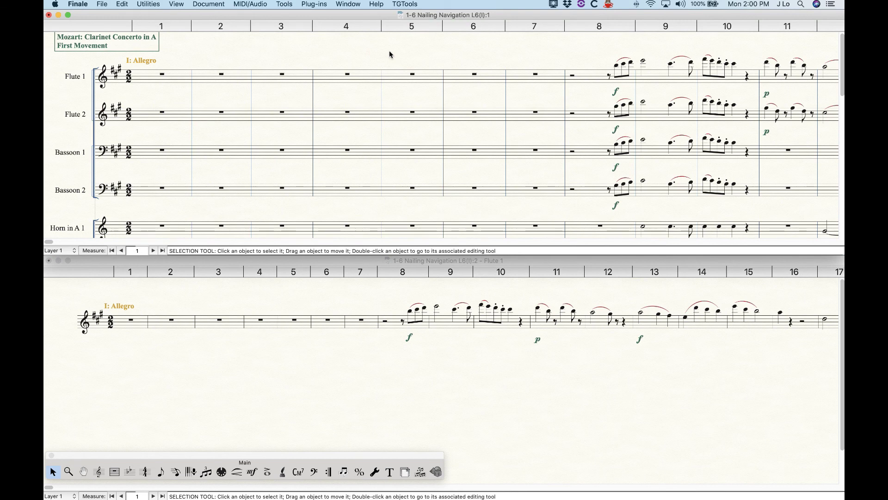
pyautogui.click(348, 3)
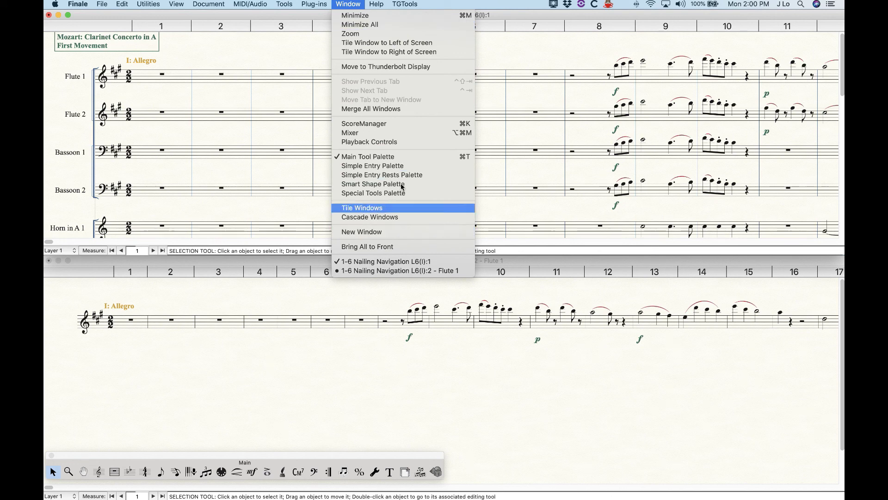
pyautogui.click(391, 113)
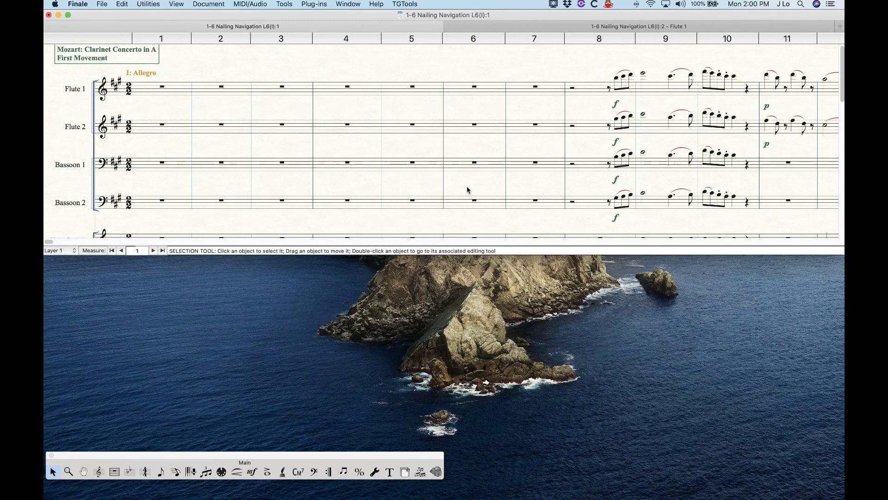
pyautogui.moveTo(488, 250); pyautogui.dragTo(493, 494)
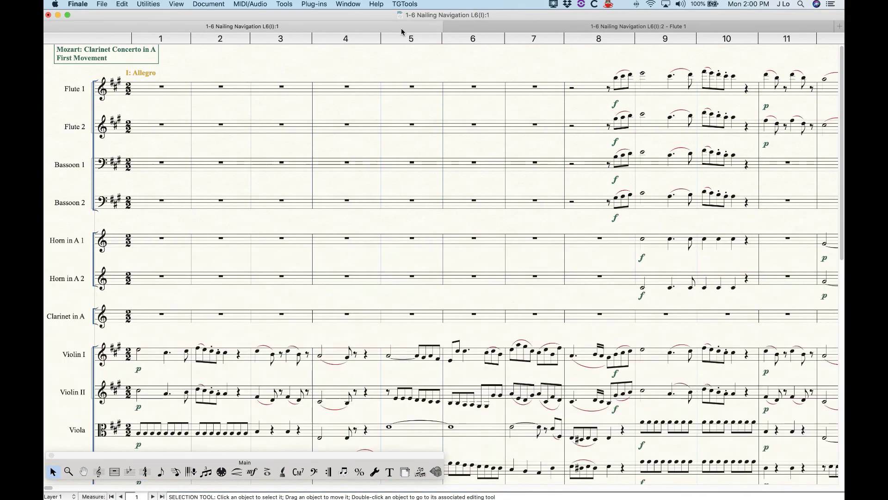
# Switch back and forth between the Flute 1 part and full score tabs, ending on the score.
pyautogui.click(529, 29)
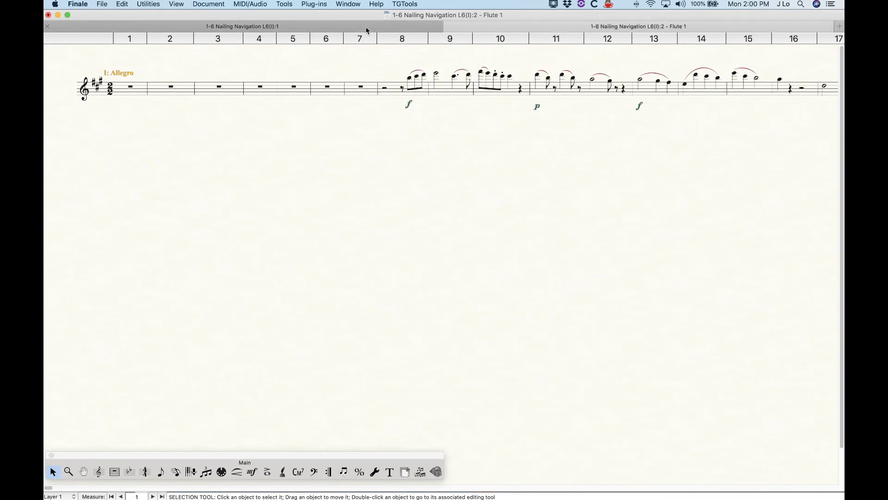
pyautogui.click(368, 26)
pyautogui.click(526, 31)
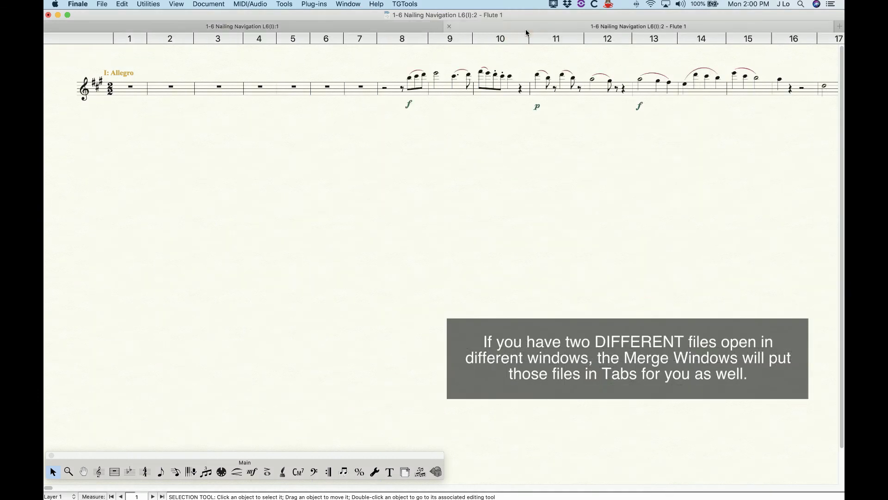
pyautogui.click(366, 27)
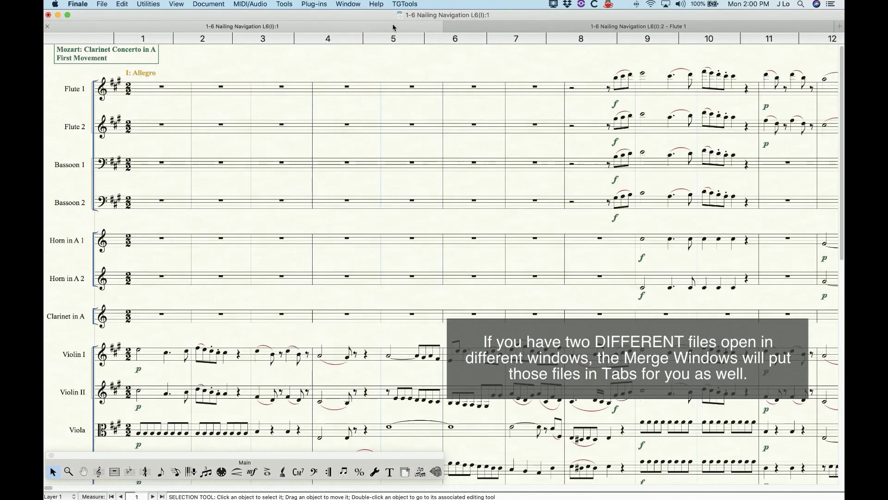
pyautogui.click(537, 26)
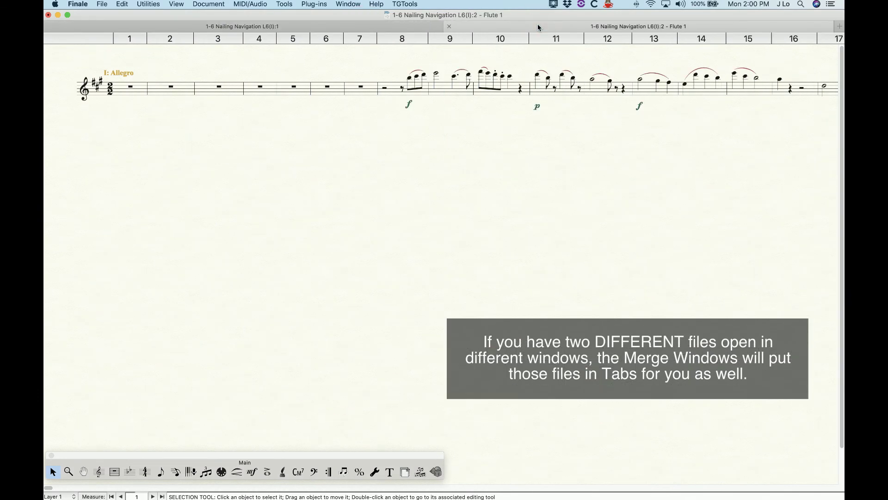
pyautogui.click(383, 26)
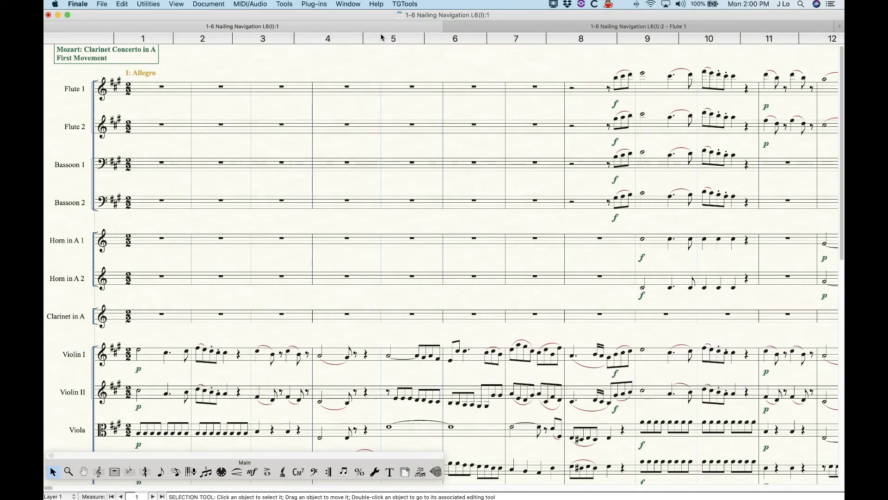
pyautogui.click(352, 4)
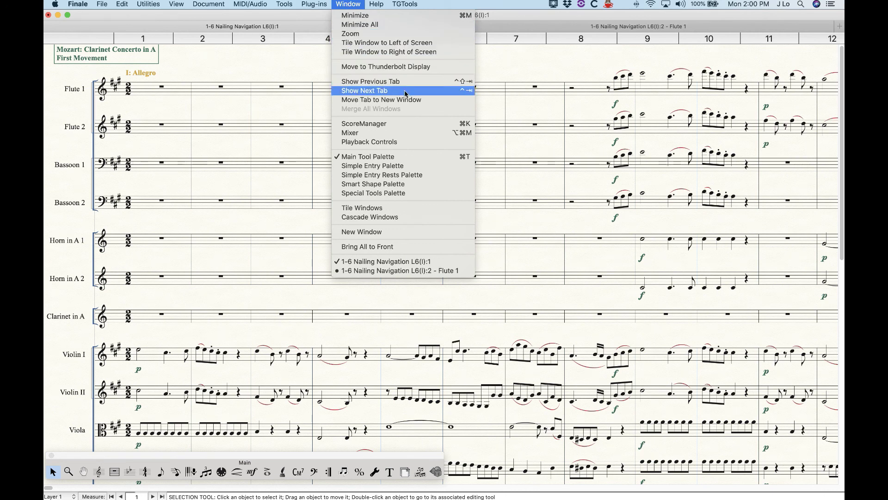
pyautogui.click(382, 100)
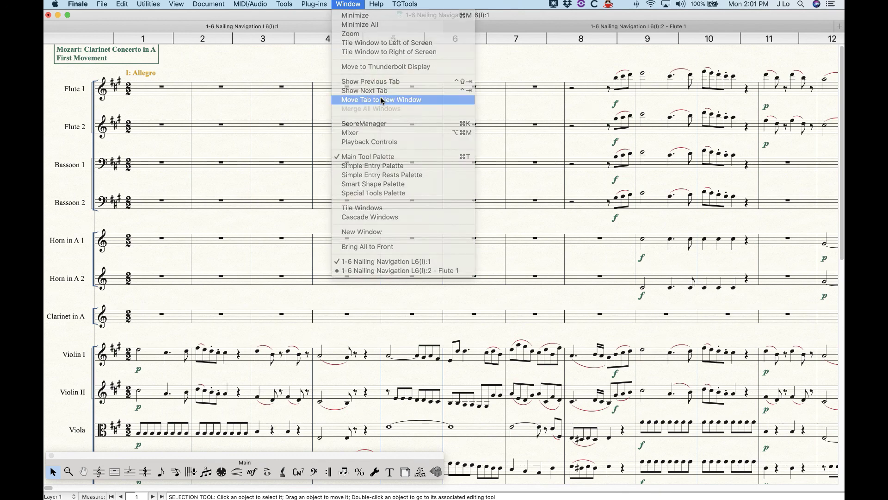
pyautogui.click(356, 16)
pyautogui.moveTo(357, 14)
pyautogui.mouseDown()
pyautogui.moveTo(367, 74)
pyautogui.moveTo(356, 28)
pyautogui.mouseUp()
pyautogui.click(348, 3)
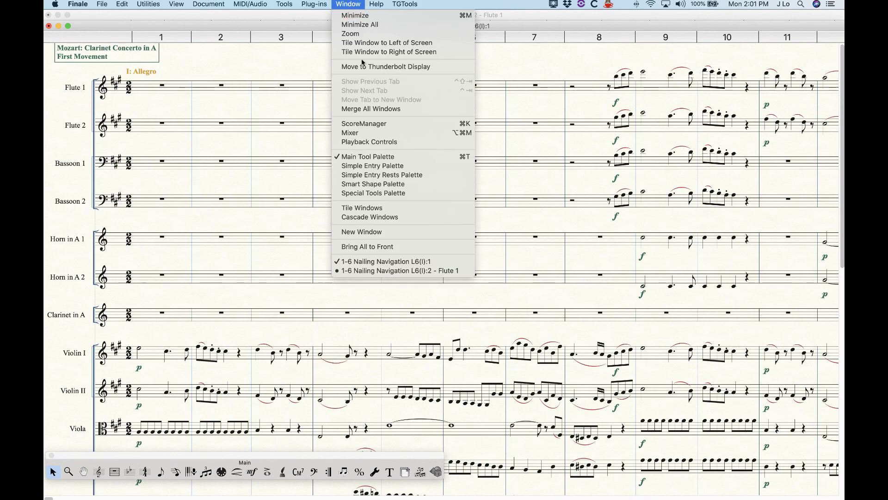
pyautogui.click(368, 109)
pyautogui.moveTo(370, 30); pyautogui.dragTo(367, 19)
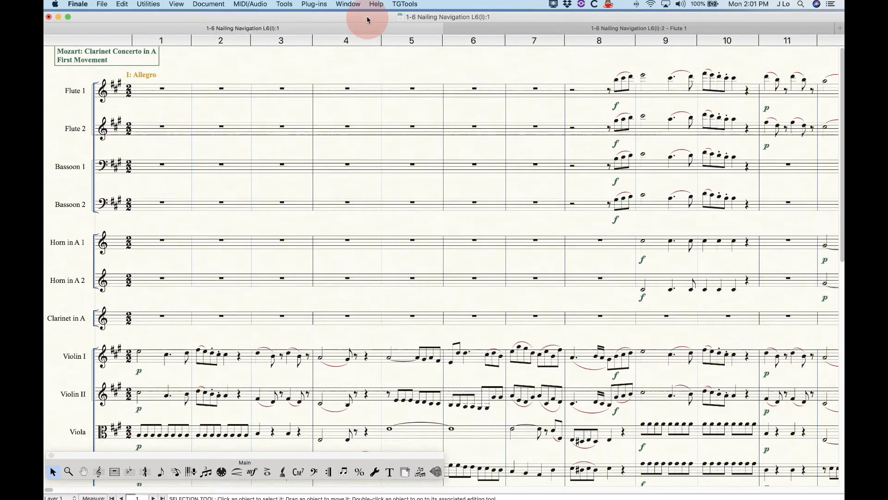
pyautogui.click(356, 4)
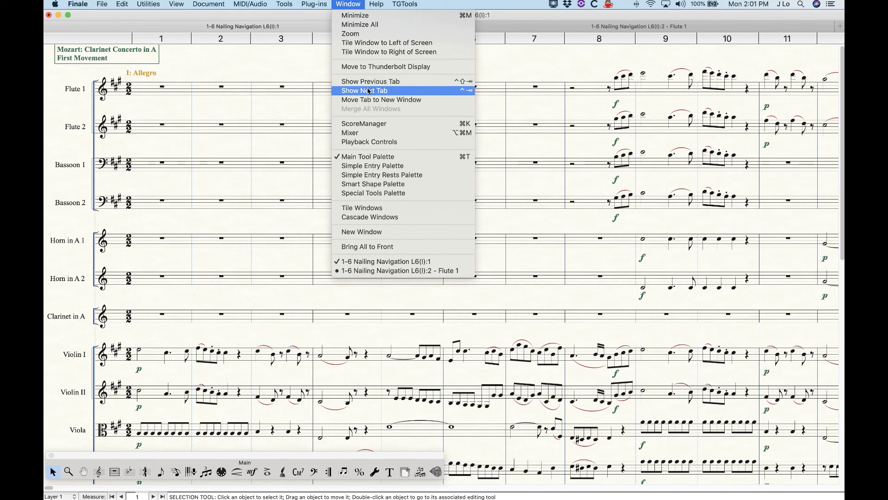
pyautogui.click(354, 5)
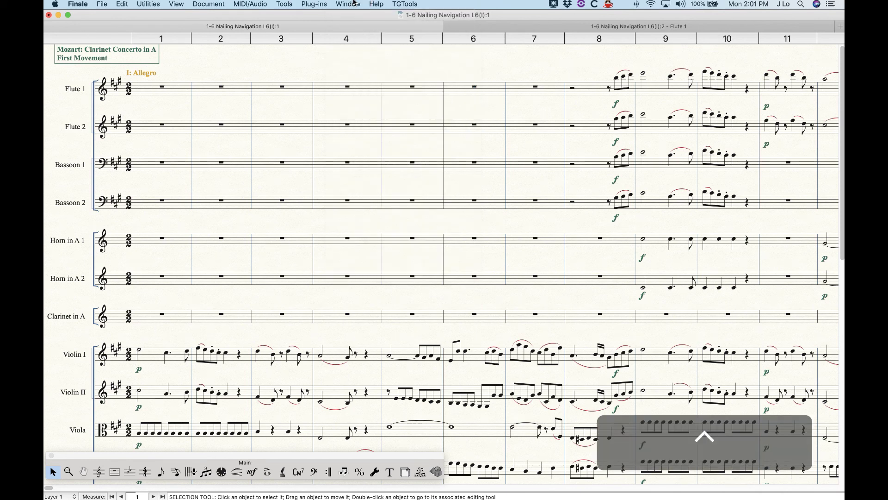
pyautogui.hotkey('ctrl', 'Tab')
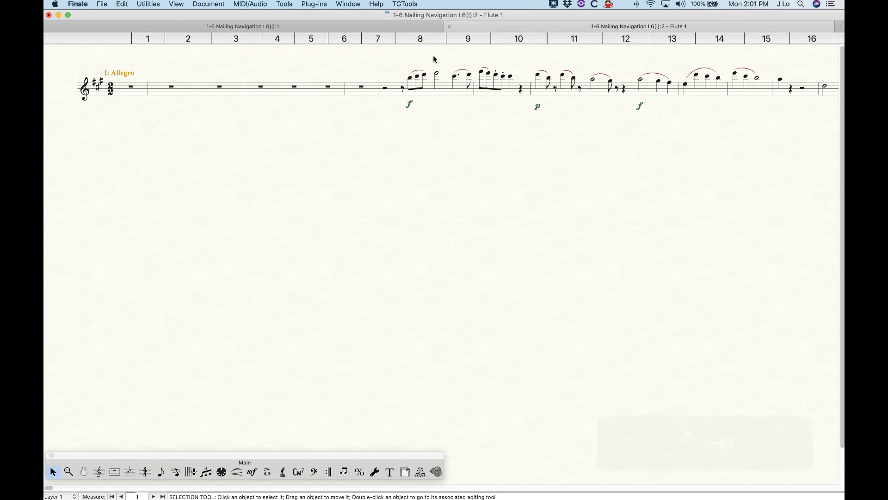
pyautogui.hotkey('ctrl', 'Tab')
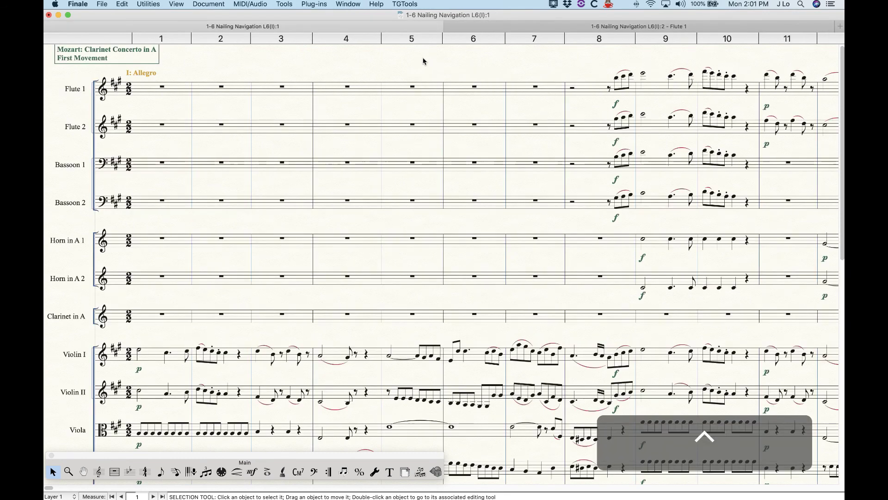
pyautogui.hotkey('ctrl', 'shift', 'Tab')
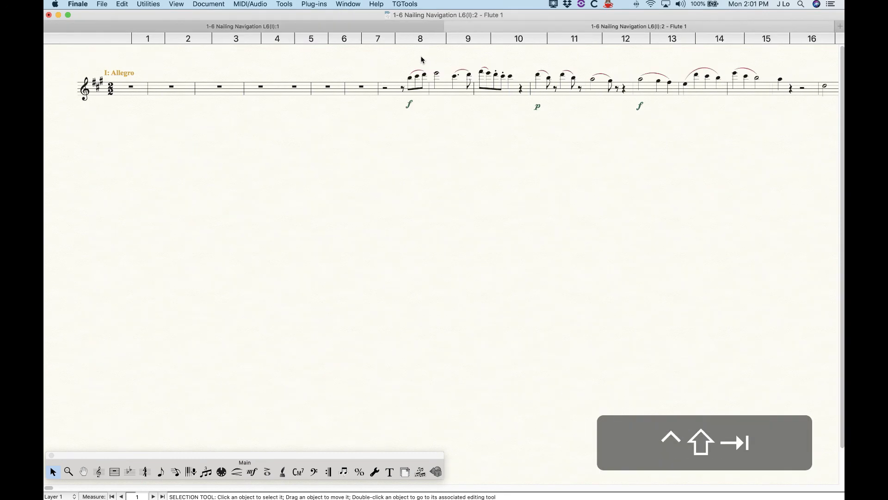
pyautogui.hotkey('ctrl', 'shift', 'Tab')
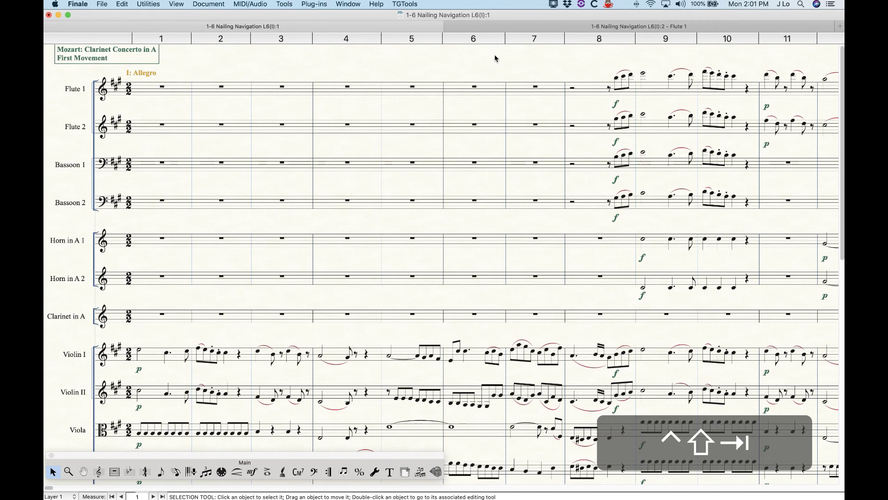
pyautogui.hotkey('ctrl', 'shift', 'Tab')
pyautogui.hotkey('ctrl', 'shift', 'Tab')
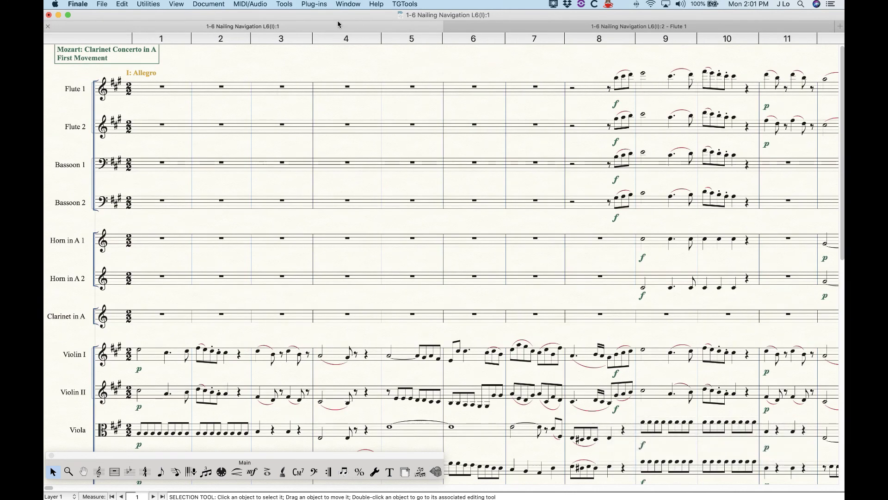
pyautogui.hotkey('ctrl', 'shift', 'Tab')
pyautogui.click(374, 29)
pyautogui.click(213, 5)
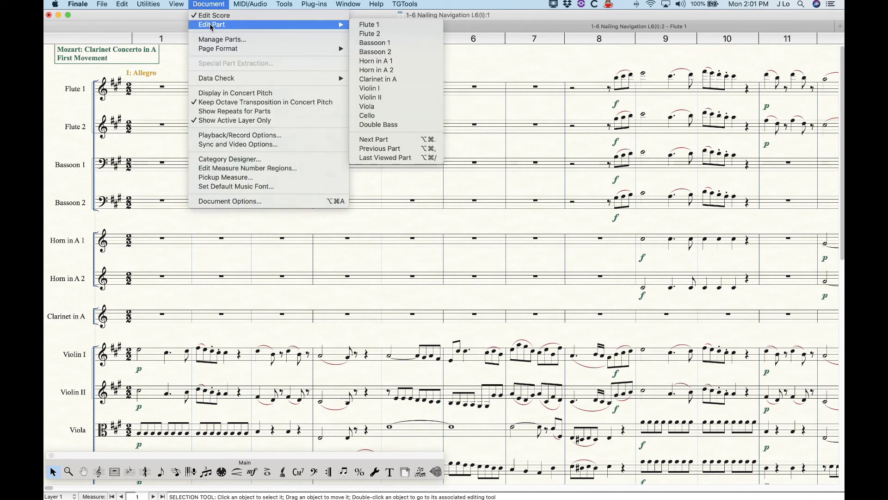
pyautogui.moveTo(327, 28)
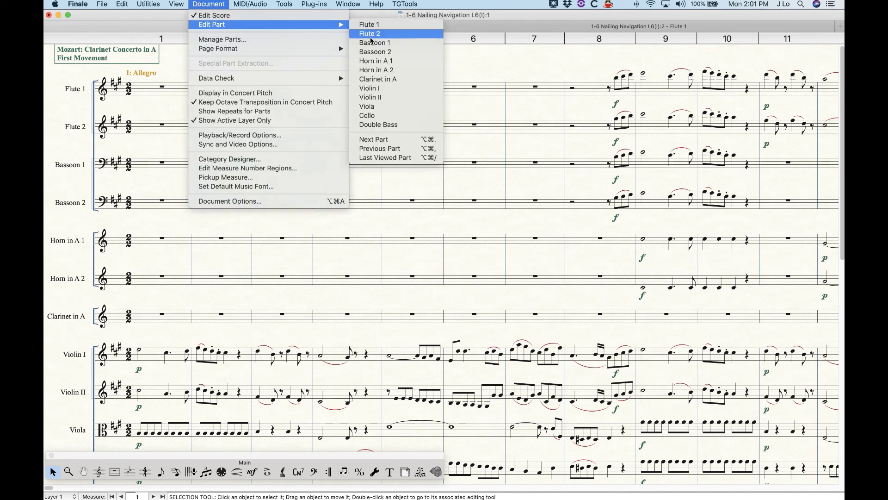
pyautogui.moveTo(352, 4)
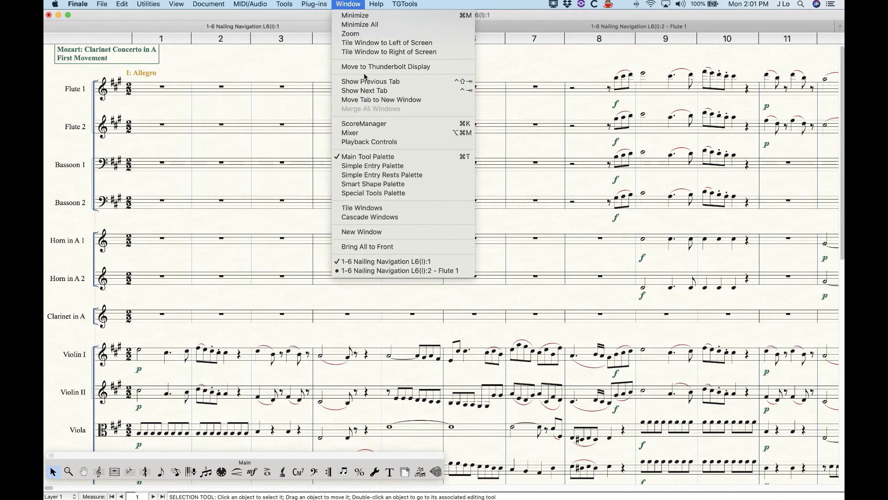
pyautogui.click(339, 2)
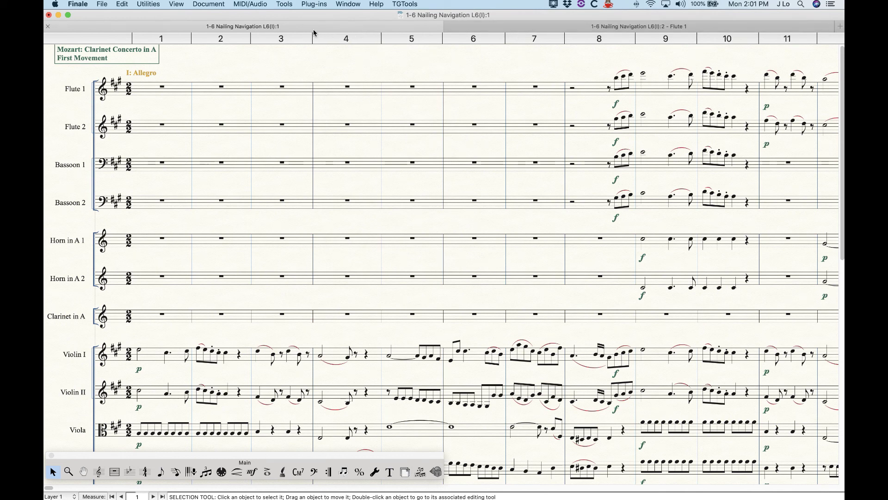
pyautogui.click(531, 26)
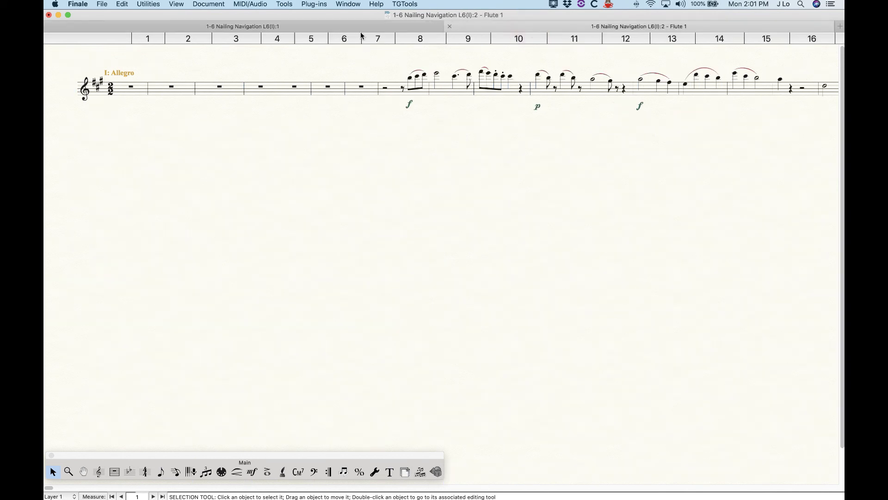
pyautogui.click(346, 26)
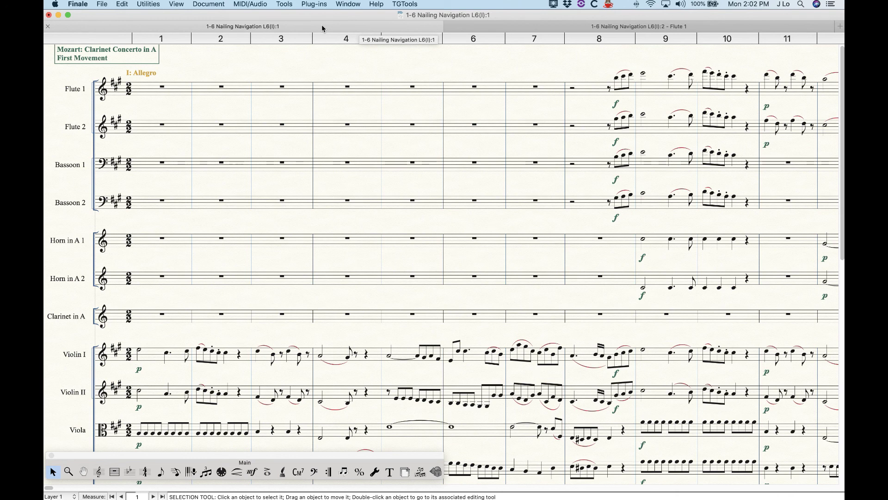
pyautogui.click(512, 26)
pyautogui.click(345, 27)
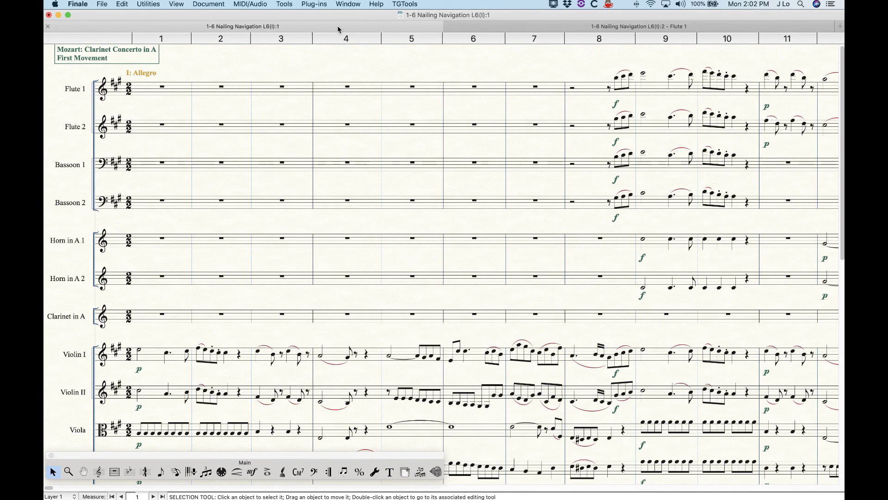